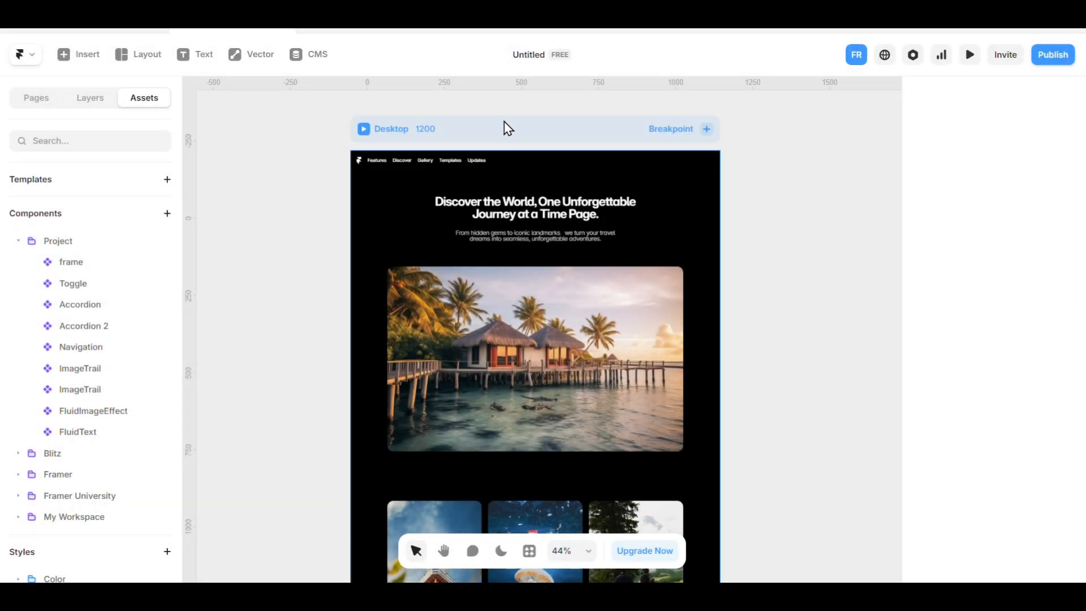
Give the Desktop page a web cursor and choose the Zoom In type.
{"action": "left_click", "coordinate": [518, 134]}
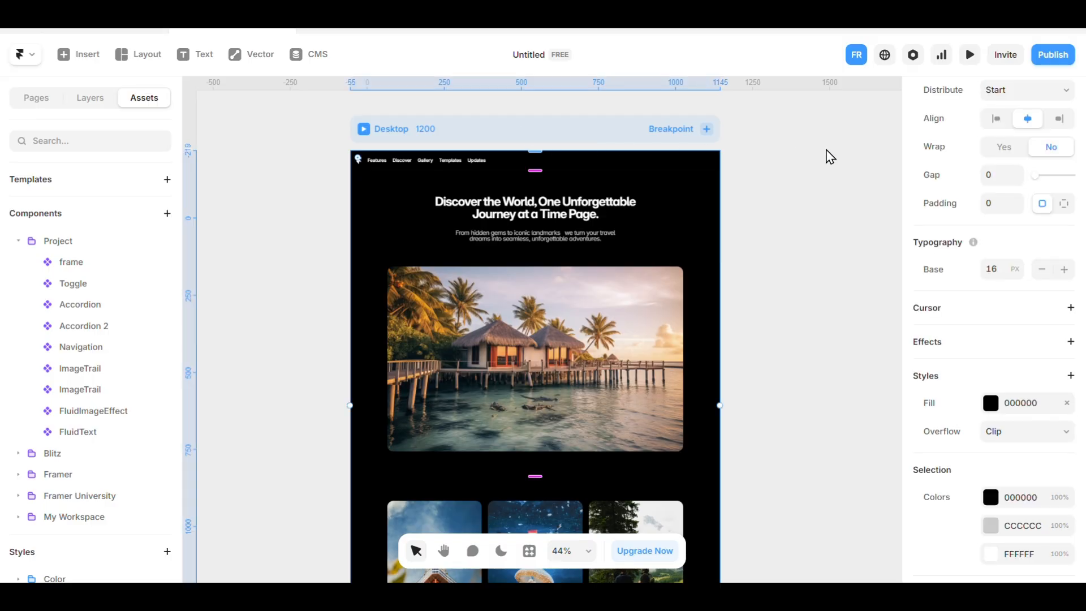
{"action": "left_click", "coordinate": [961, 315]}
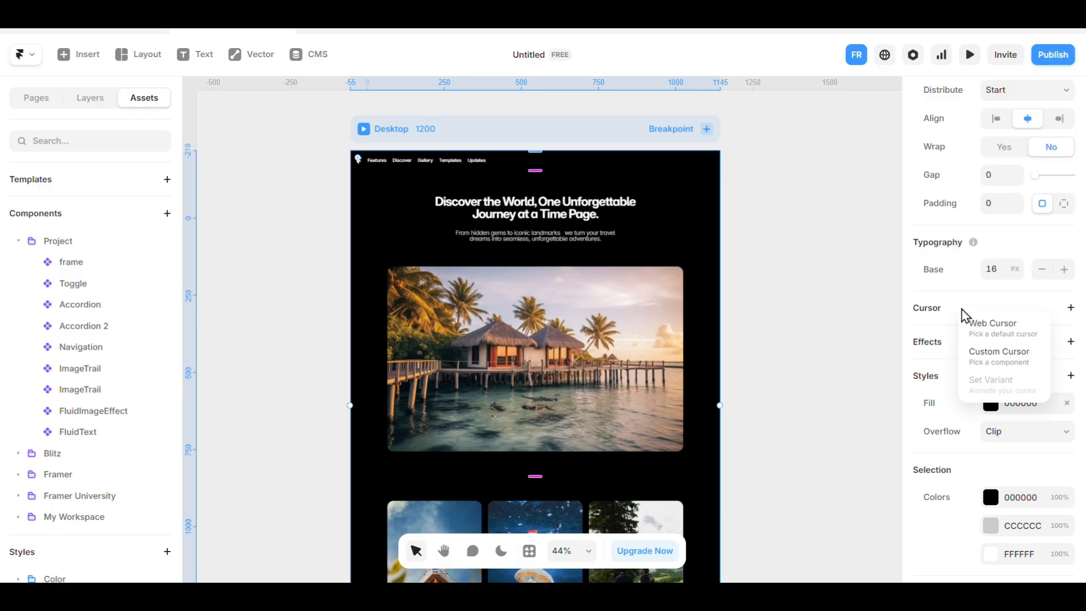
{"action": "left_click", "coordinate": [994, 338]}
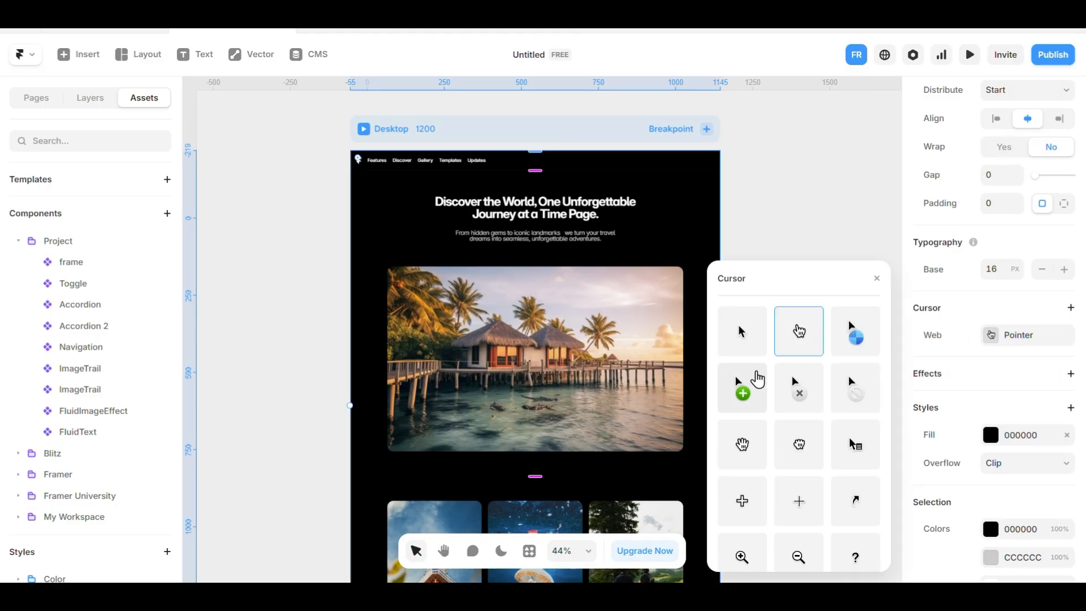
{"action": "scroll", "coordinate": [804, 363], "scroll_direction": "down", "scroll_amount": 10}
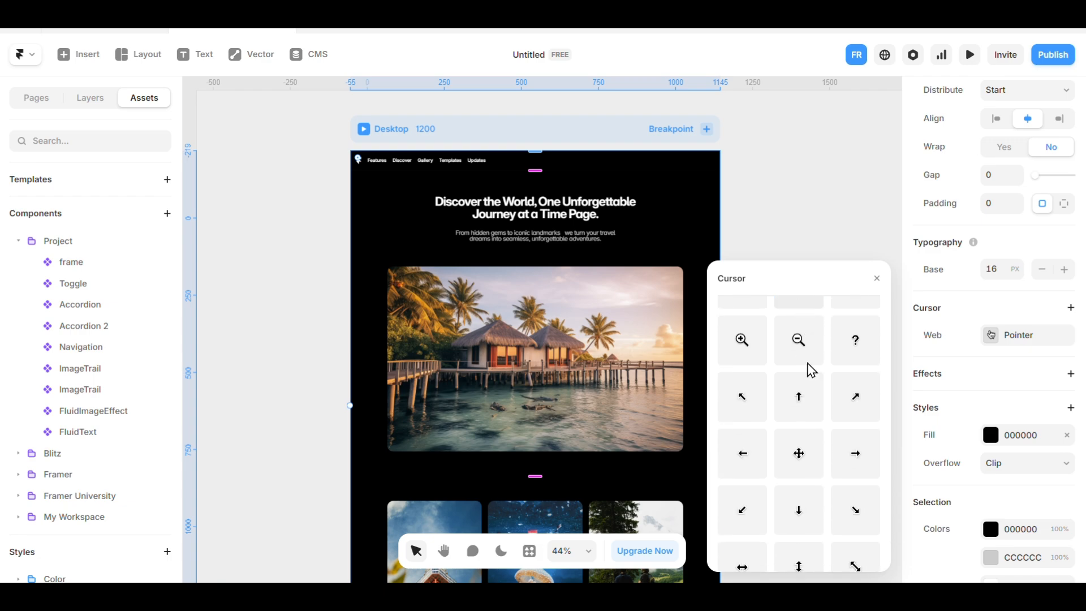
{"action": "scroll", "coordinate": [848, 461], "scroll_direction": "up", "scroll_amount": 10}
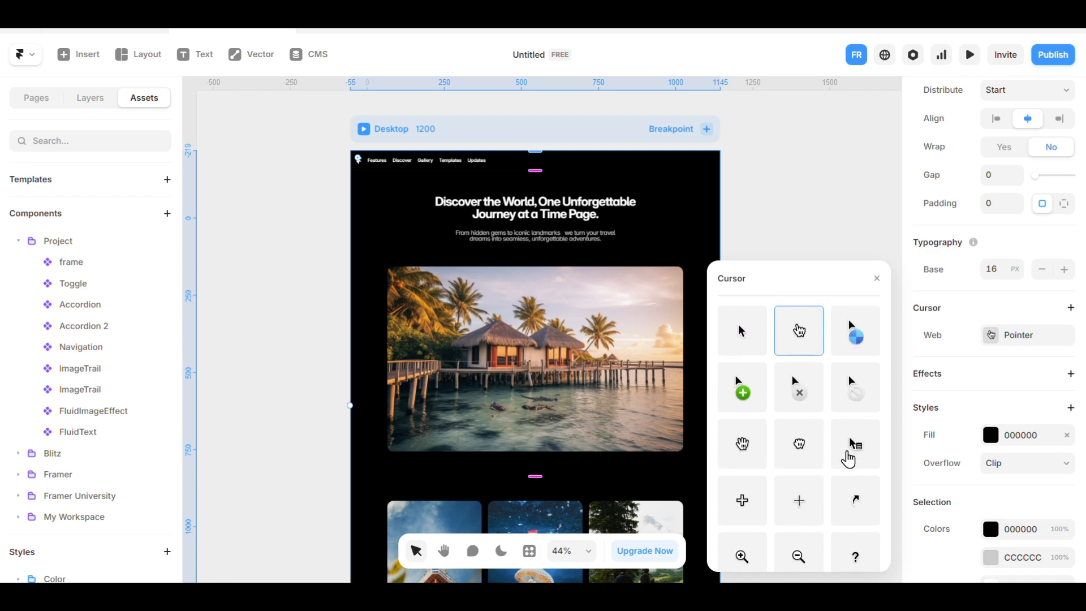
{"action": "scroll", "coordinate": [852, 460], "scroll_direction": "down", "scroll_amount": 5}
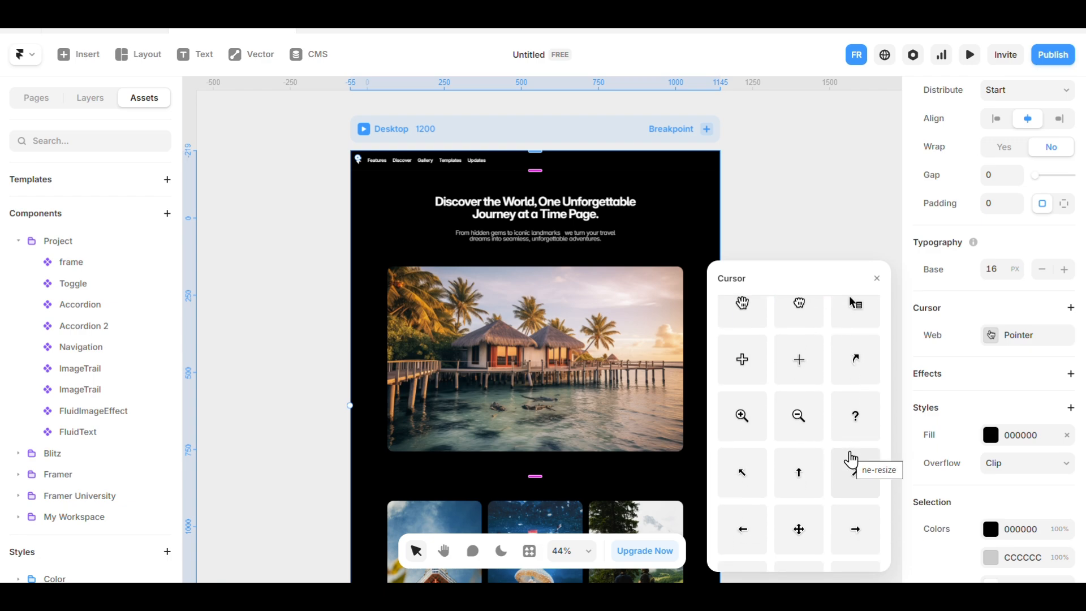
{"action": "left_click", "coordinate": [741, 424]}
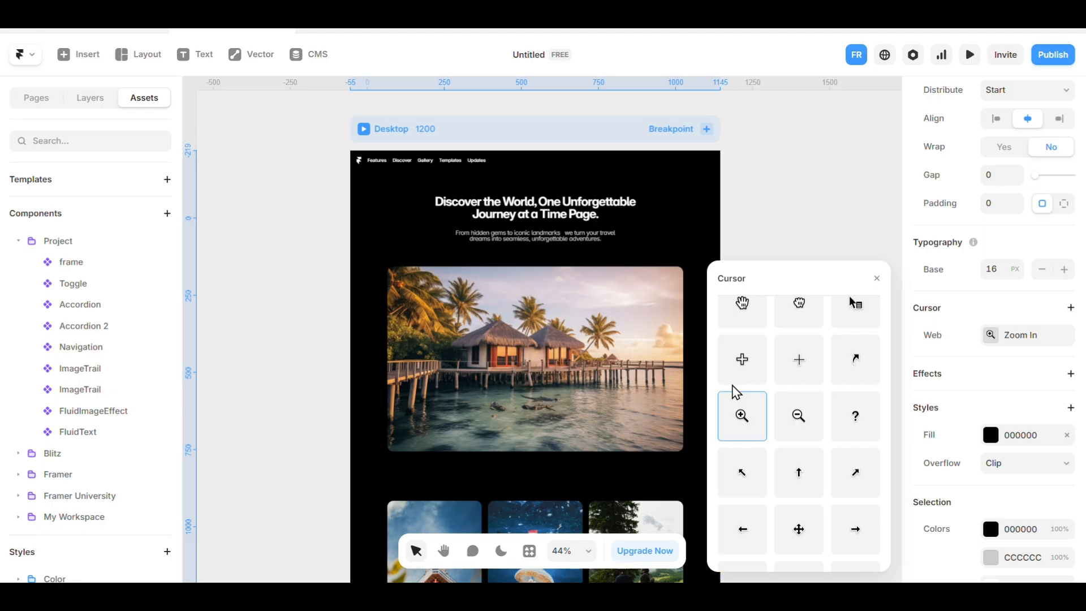
{"action": "left_click", "coordinate": [876, 279]}
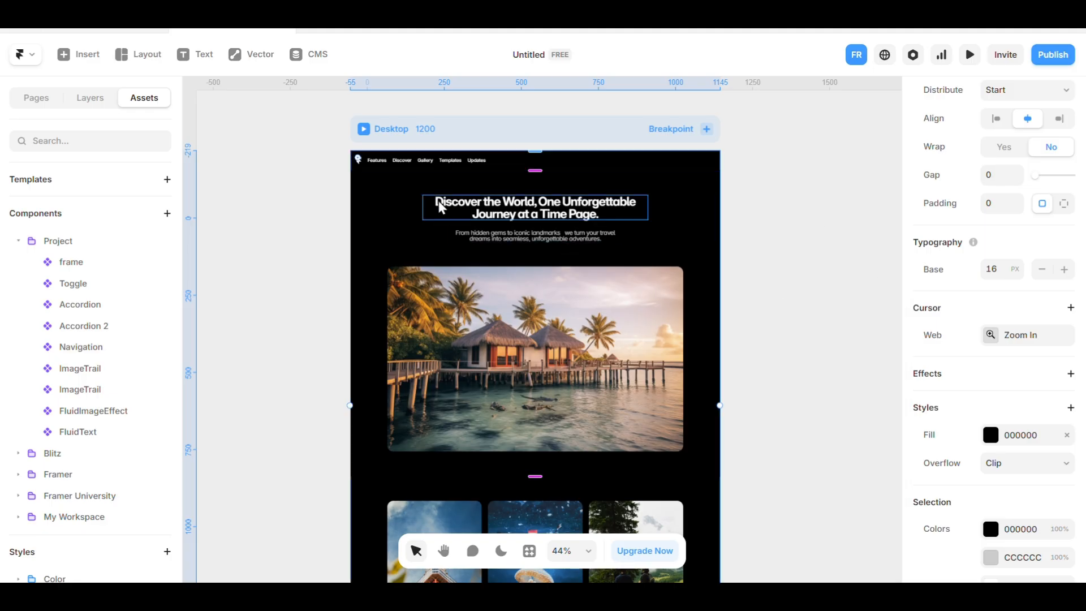
Preview the Desktop page to check the cursor over its content, and return to the canvas.
{"action": "left_click", "coordinate": [362, 130]}
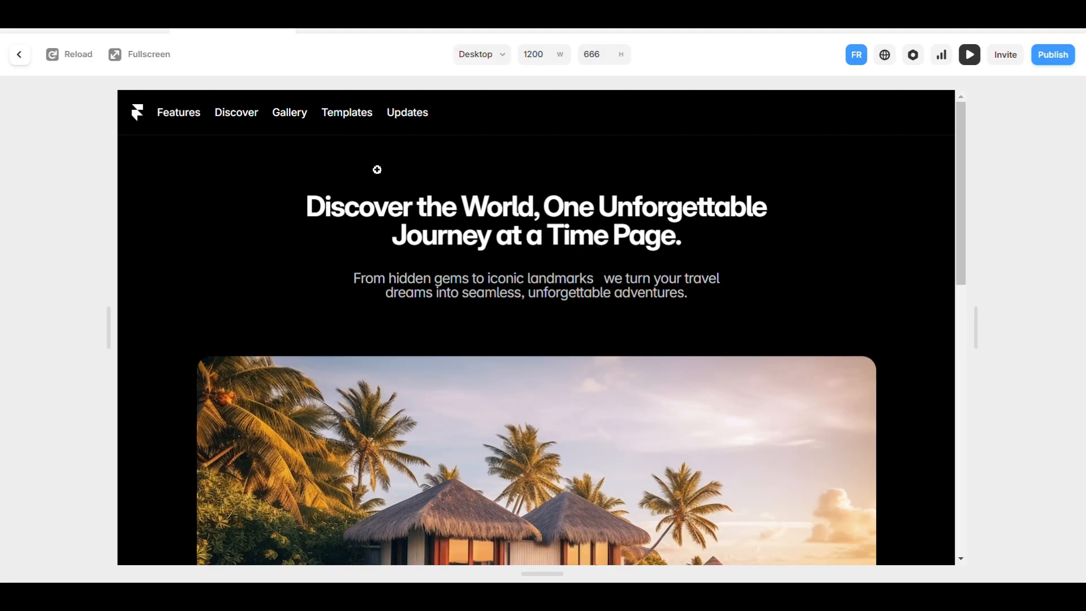
{"action": "scroll", "coordinate": [538, 385], "scroll_direction": "down", "scroll_amount": 10}
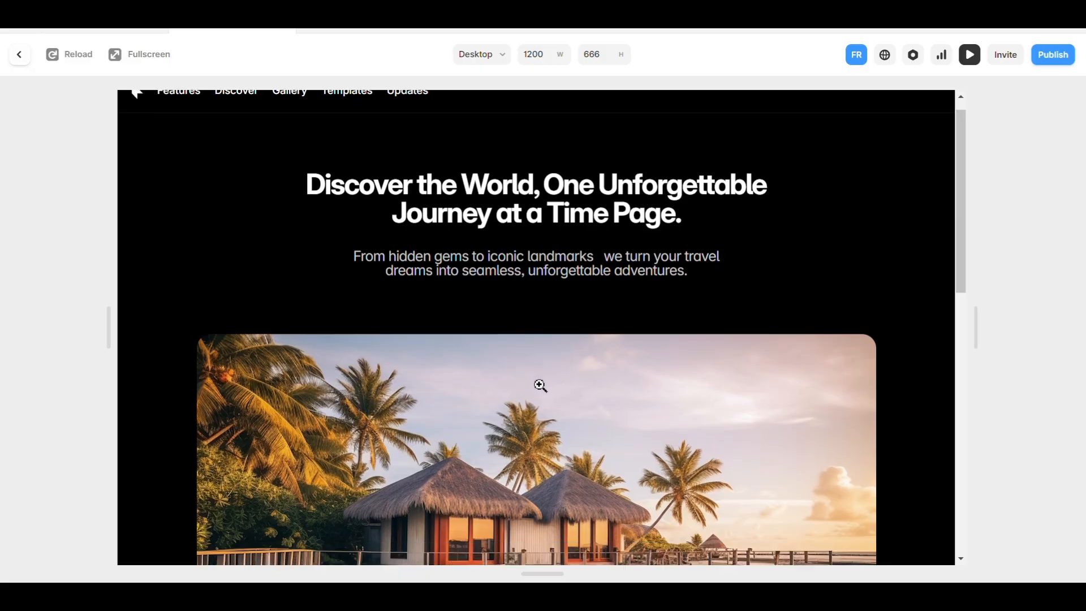
{"action": "scroll", "coordinate": [478, 399], "scroll_direction": "up", "scroll_amount": 9}
{"action": "scroll", "coordinate": [478, 399], "scroll_direction": "up", "scroll_amount": 2}
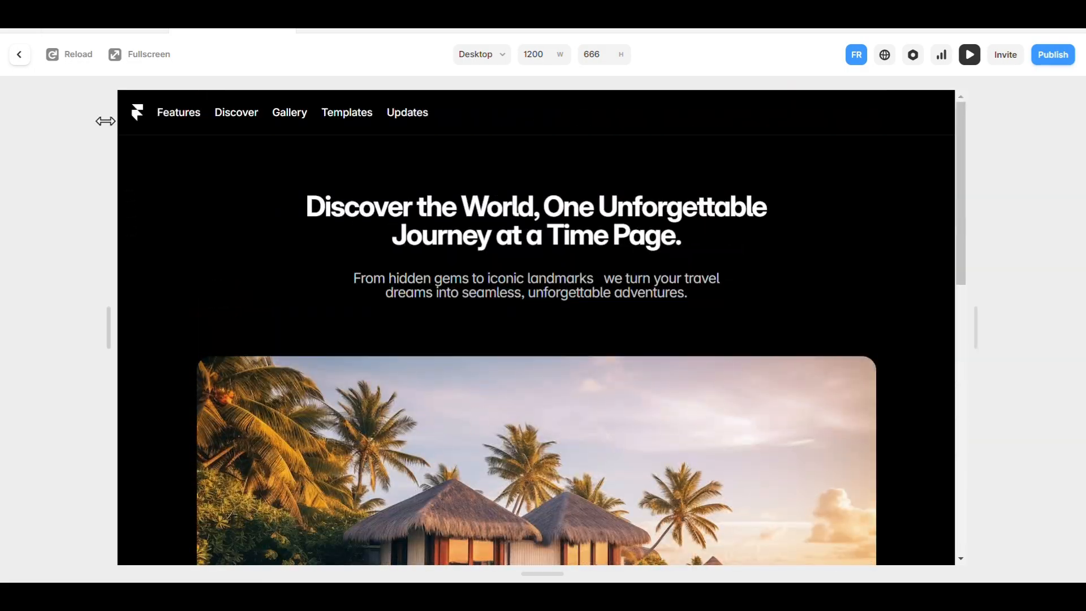
{"action": "left_click", "coordinate": [24, 59]}
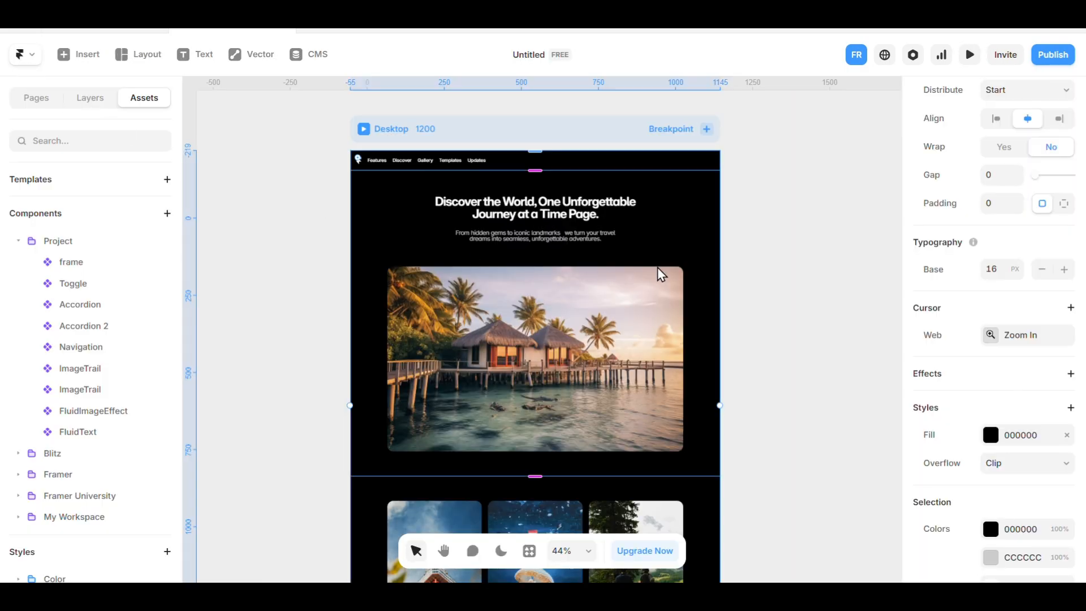
Remove the Zoom In web cursor from the Desktop page.
{"action": "right_click", "coordinate": [1018, 336]}
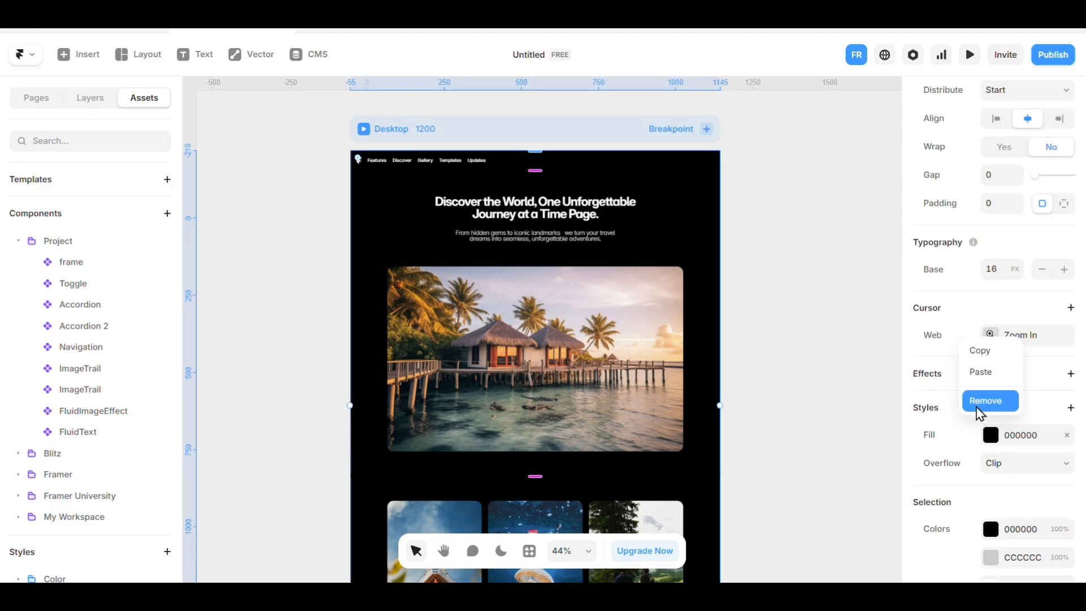
{"action": "left_click", "coordinate": [983, 400]}
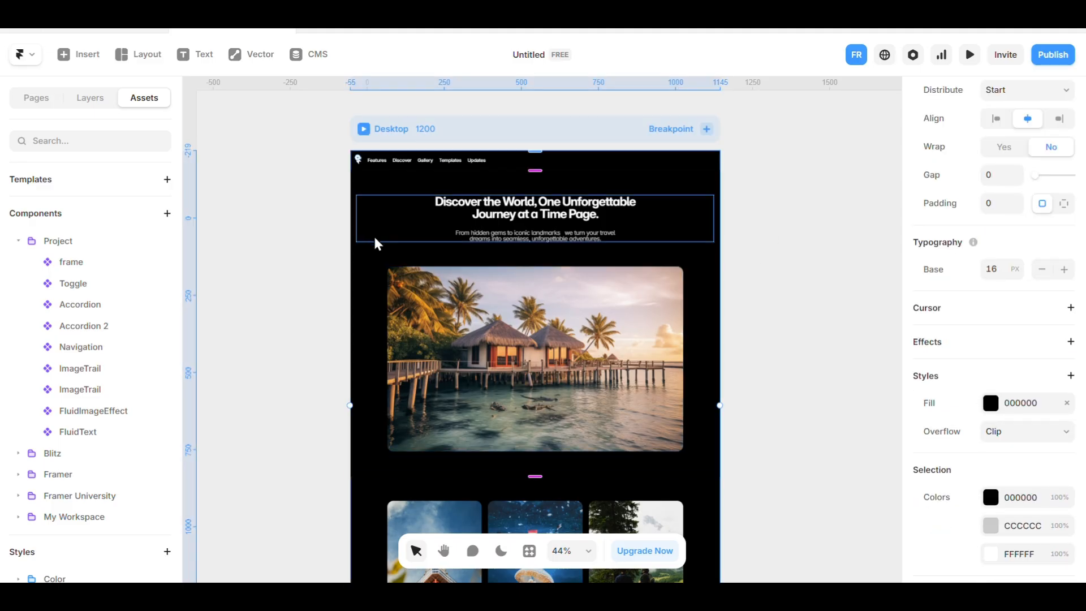
{"action": "left_click", "coordinate": [933, 309]}
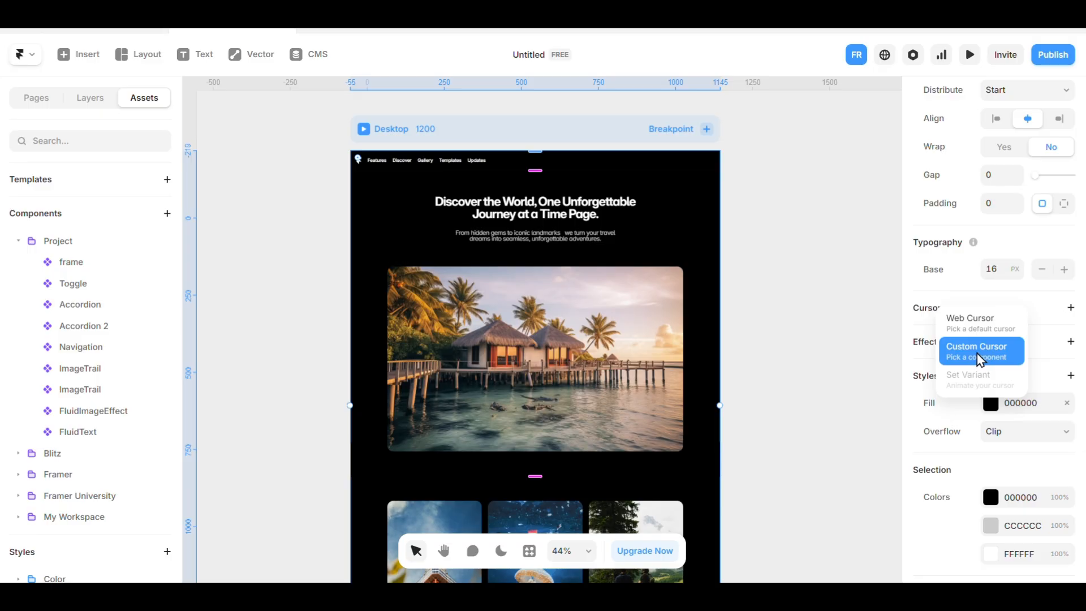
{"action": "left_click", "coordinate": [792, 319]}
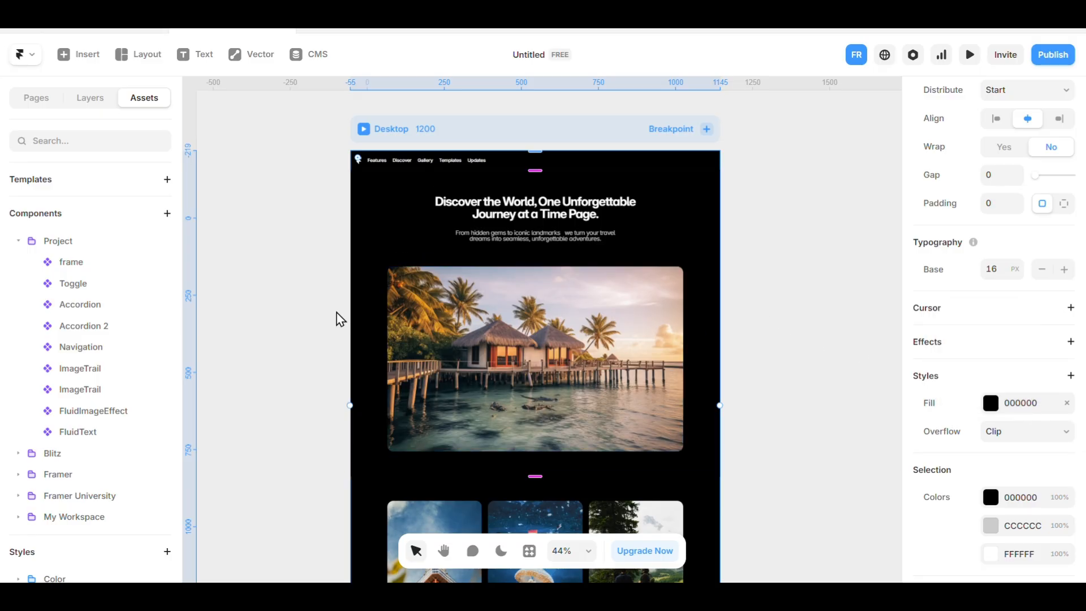
Draw a circular frame about 76 × 76 with a corner radius of 38 on the empty canvas beside the Desktop page.
{"action": "key", "text": "f"}
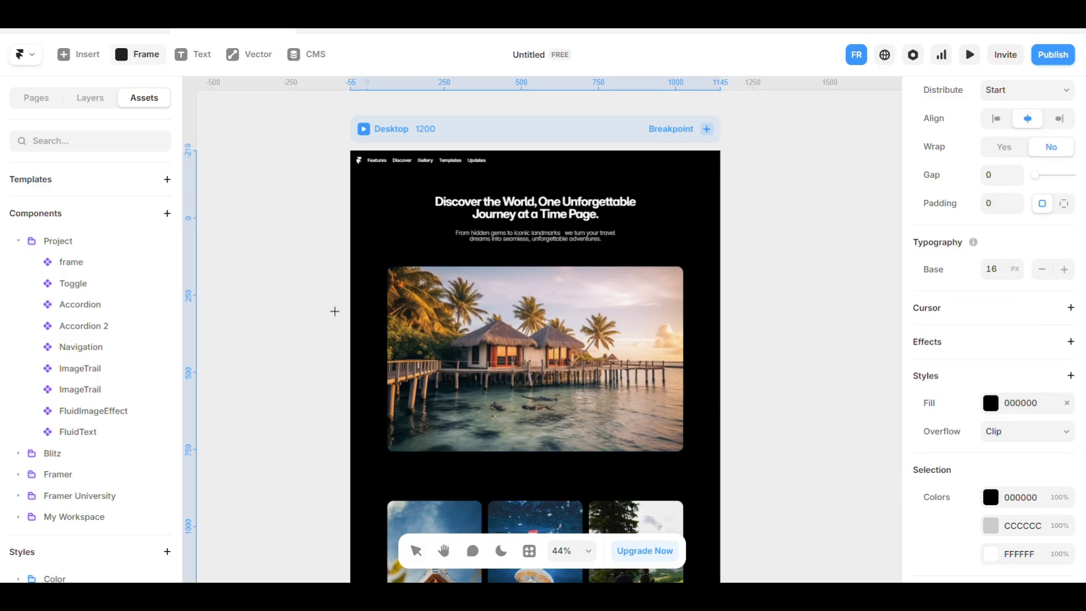
{"action": "left_click_drag", "start_coordinate": [250, 235], "coordinate": [274, 258]}
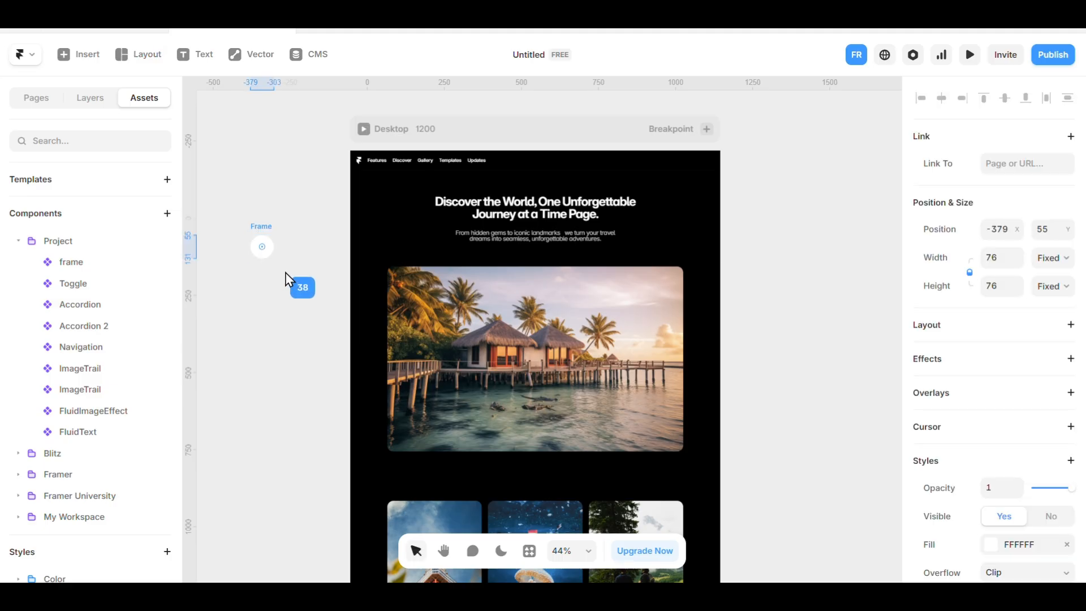
{"action": "scroll", "coordinate": [232, 249], "scroll_direction": "up", "scroll_amount": 10}
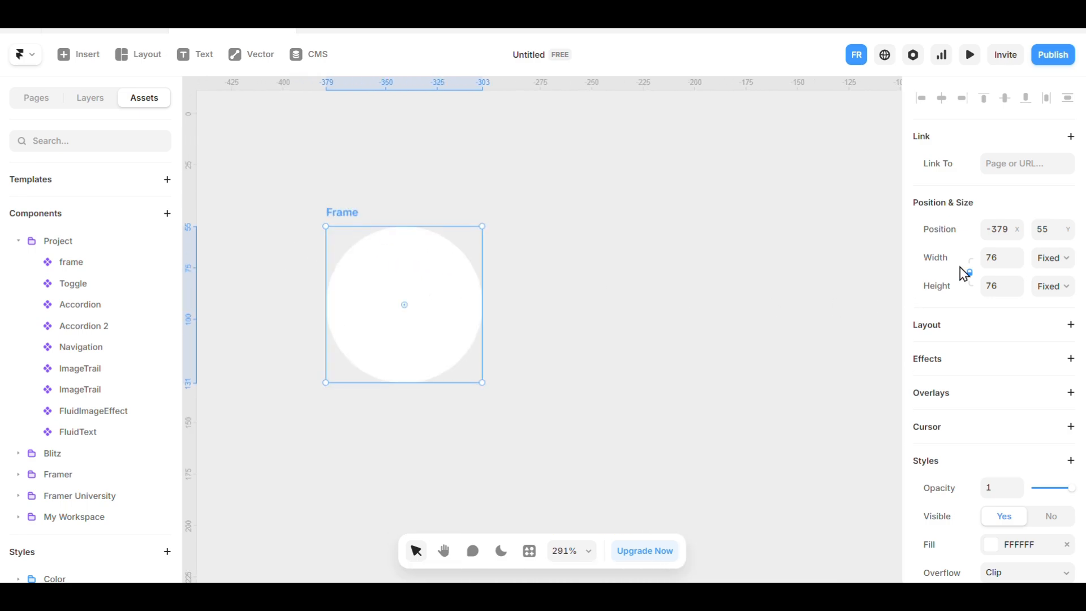
Add a Blending style to the circular frame and set it to Difference.
{"action": "scroll", "coordinate": [962, 274], "scroll_direction": "down", "scroll_amount": 4}
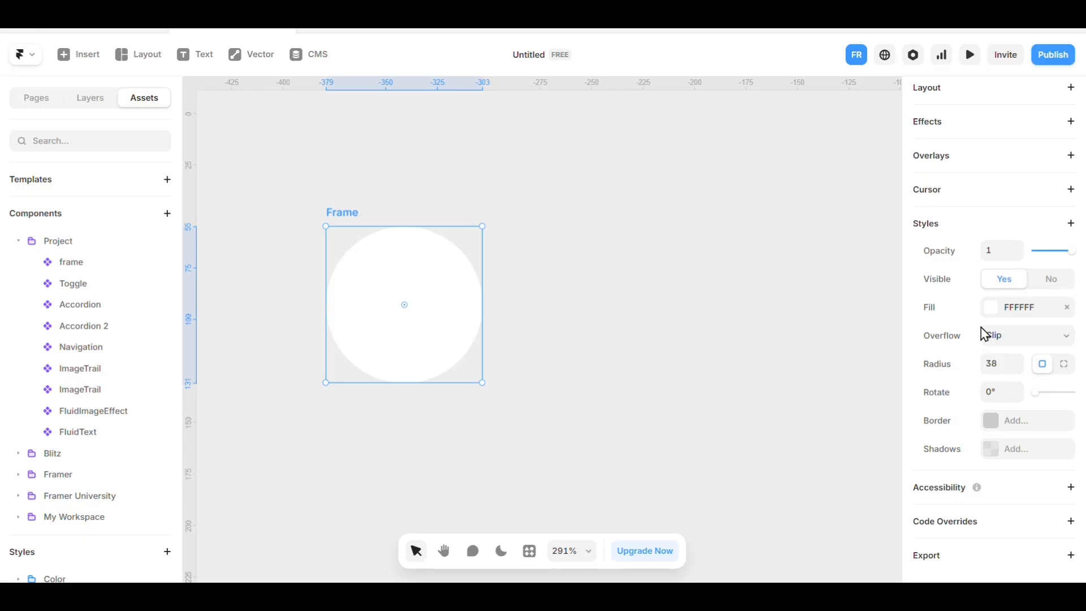
{"action": "left_click", "coordinate": [1072, 231]}
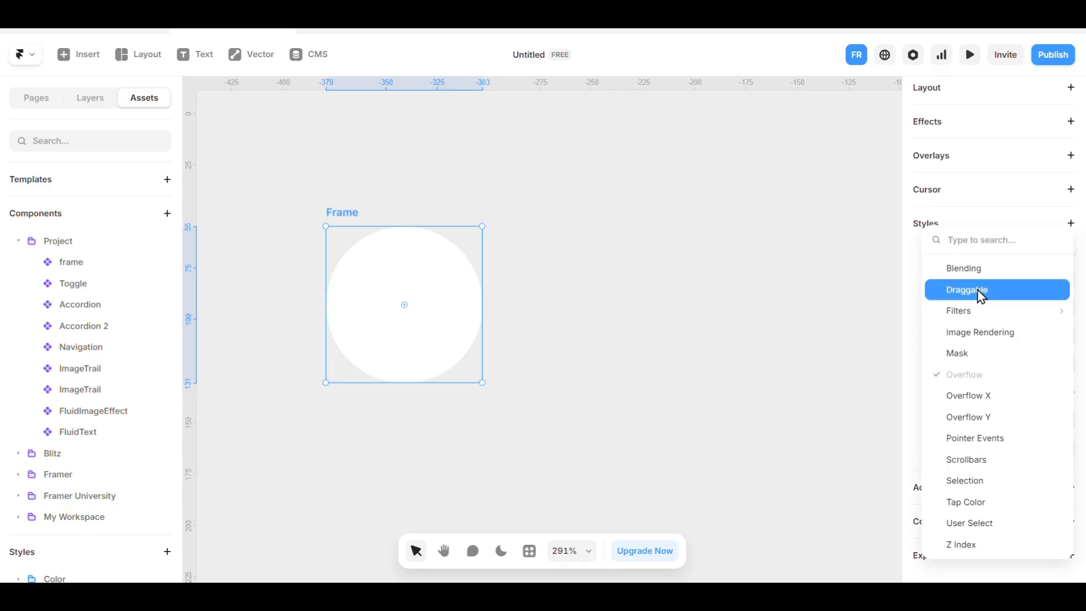
{"action": "left_click", "coordinate": [980, 275]}
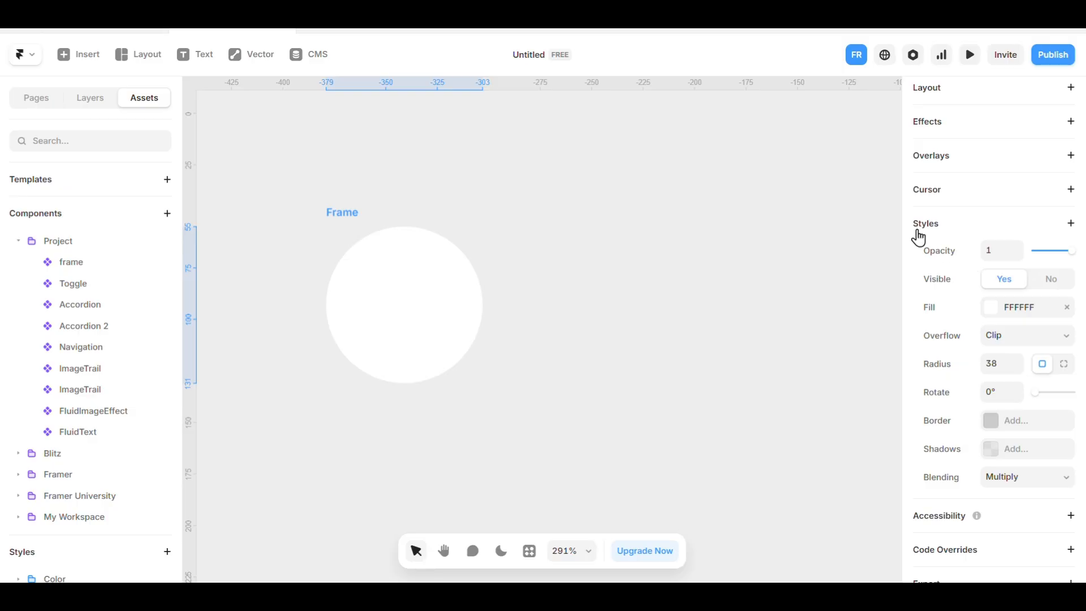
{"action": "scroll", "coordinate": [998, 283], "scroll_direction": "down", "scroll_amount": 1}
{"action": "left_click", "coordinate": [1023, 444]}
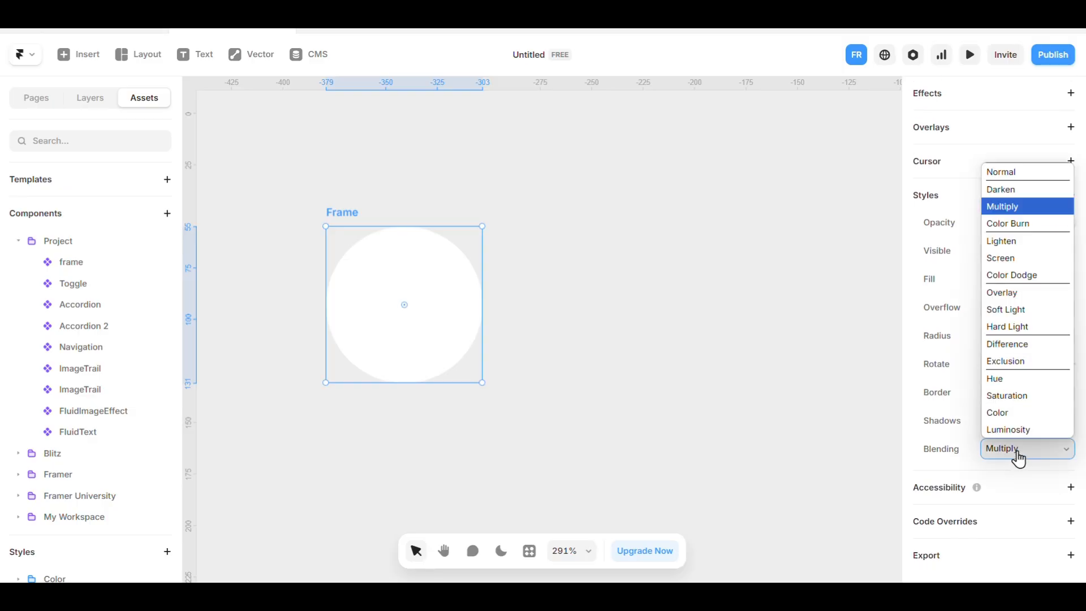
{"action": "left_click", "coordinate": [1026, 346]}
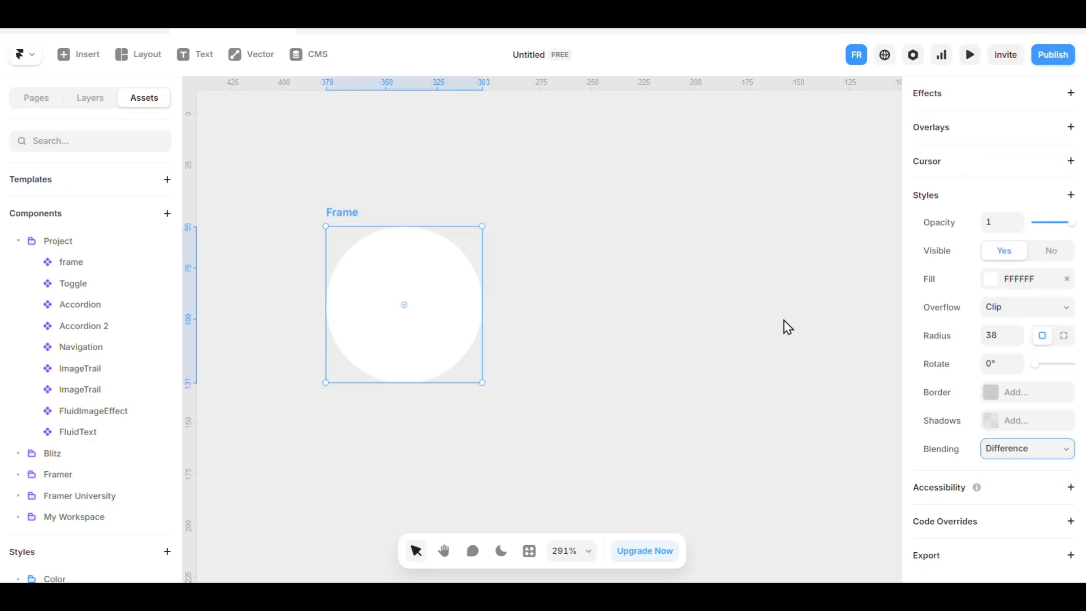
Rename the circular frame to Cursor.
{"action": "left_click", "coordinate": [555, 207]}
{"action": "left_click", "coordinate": [346, 213]}
{"action": "double_click", "coordinate": [339, 214]}
{"action": "type", "text": "Cursor"}
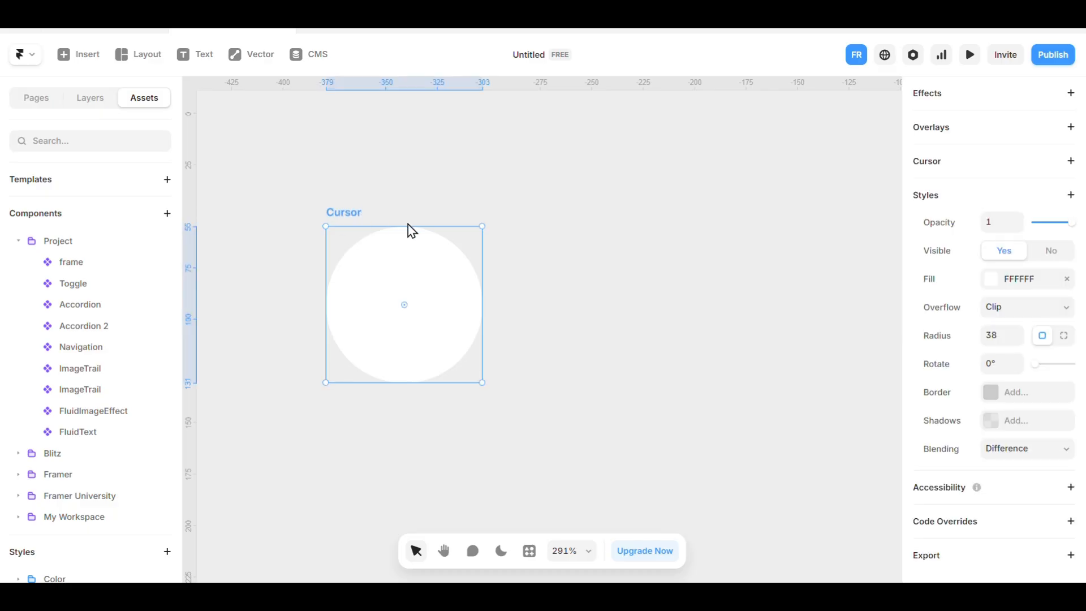
Turn the circular frame into a new component named Cursor.
{"action": "right_click", "coordinate": [408, 229]}
{"action": "left_click", "coordinate": [422, 154]}
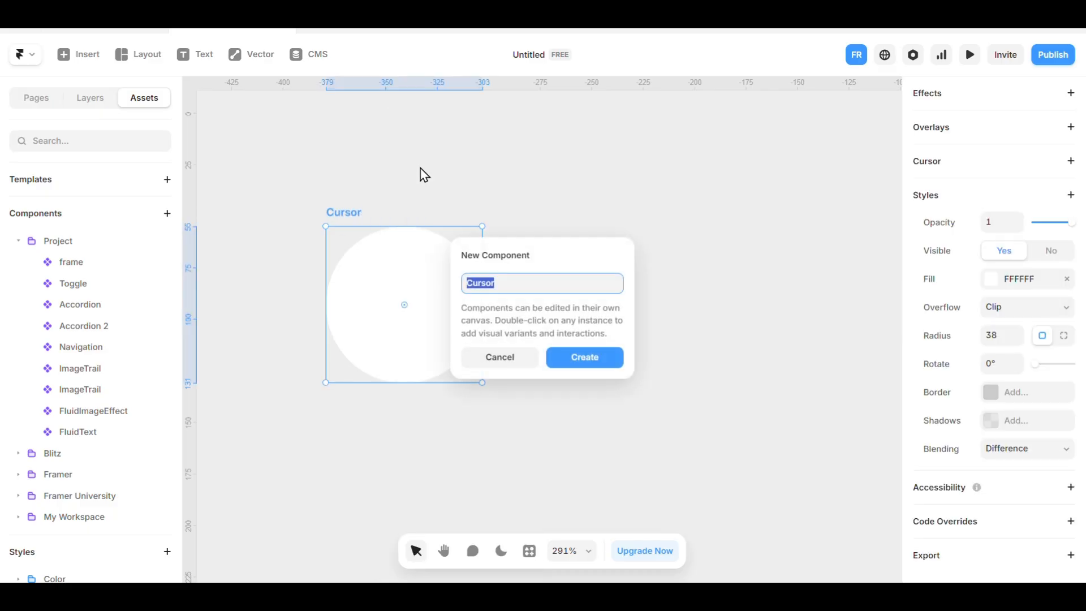
{"action": "left_click", "coordinate": [596, 363]}
{"action": "left_click", "coordinate": [528, 259]}
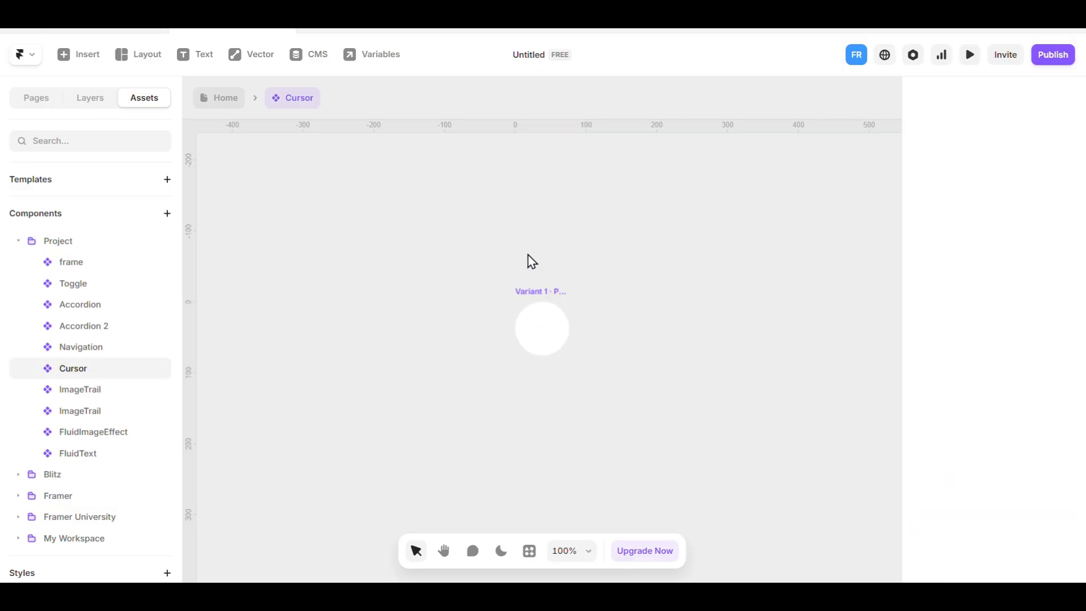
Add a Pressed state to Variant 1 and shrink its circle to about 46 × 46.
{"action": "left_click", "coordinate": [540, 292]}
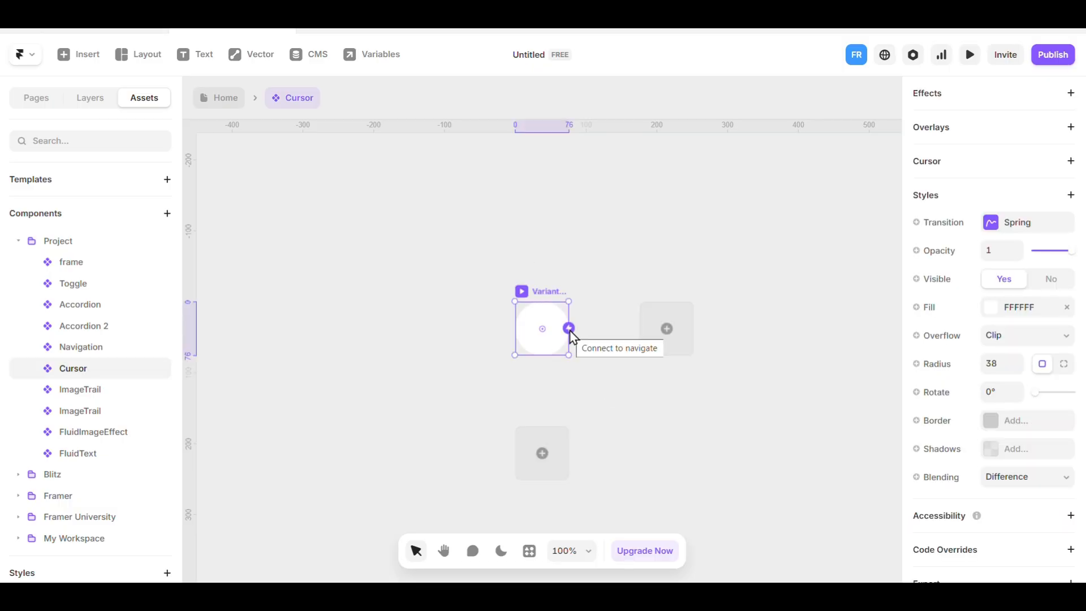
{"action": "left_click", "coordinate": [542, 455]}
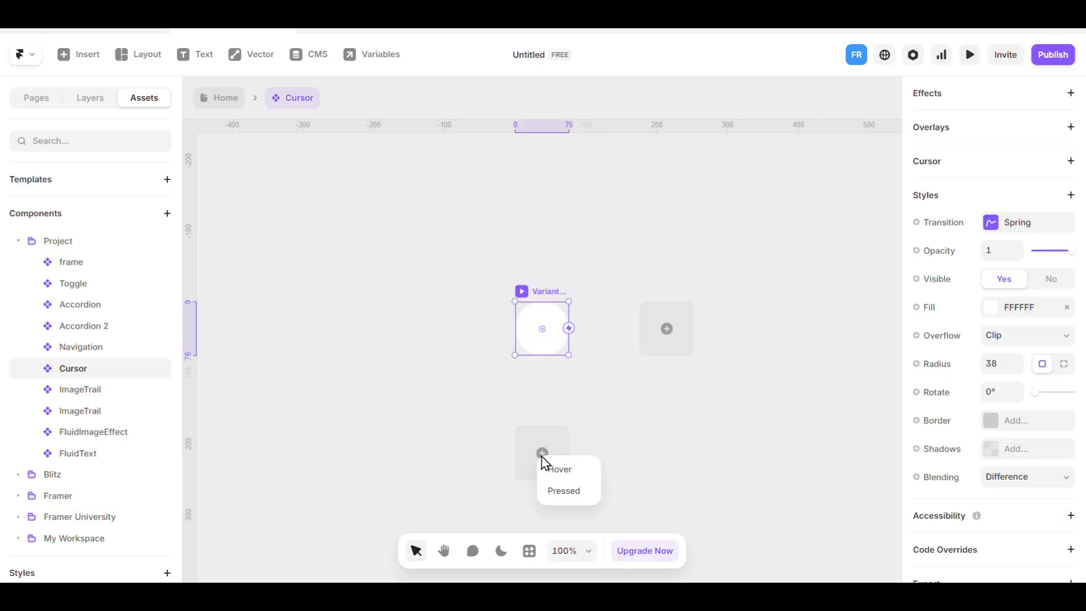
{"action": "left_click", "coordinate": [567, 491]}
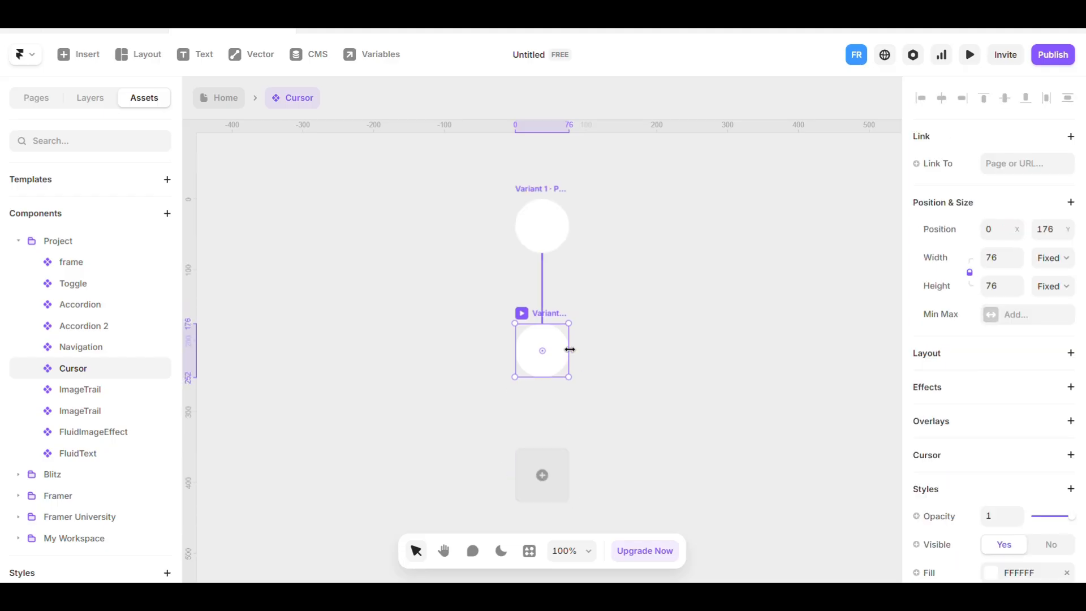
{"action": "left_click_drag", "start_coordinate": [570, 349], "coordinate": [558, 349]}
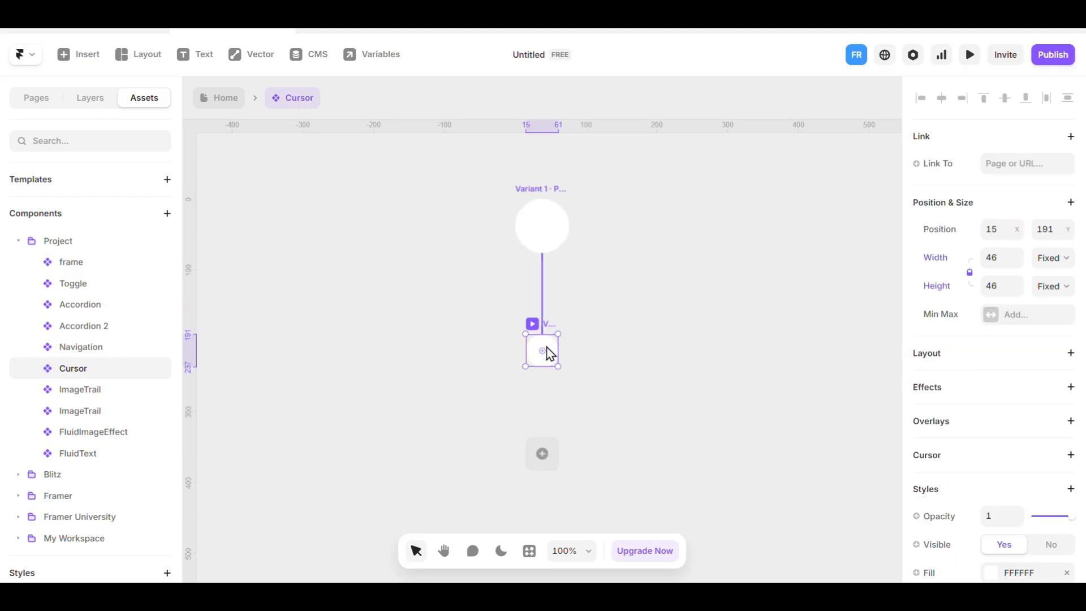
Add a second variant beside Variant 1 and shrink its circle to about 36 × 36.
{"action": "left_click", "coordinate": [532, 198]}
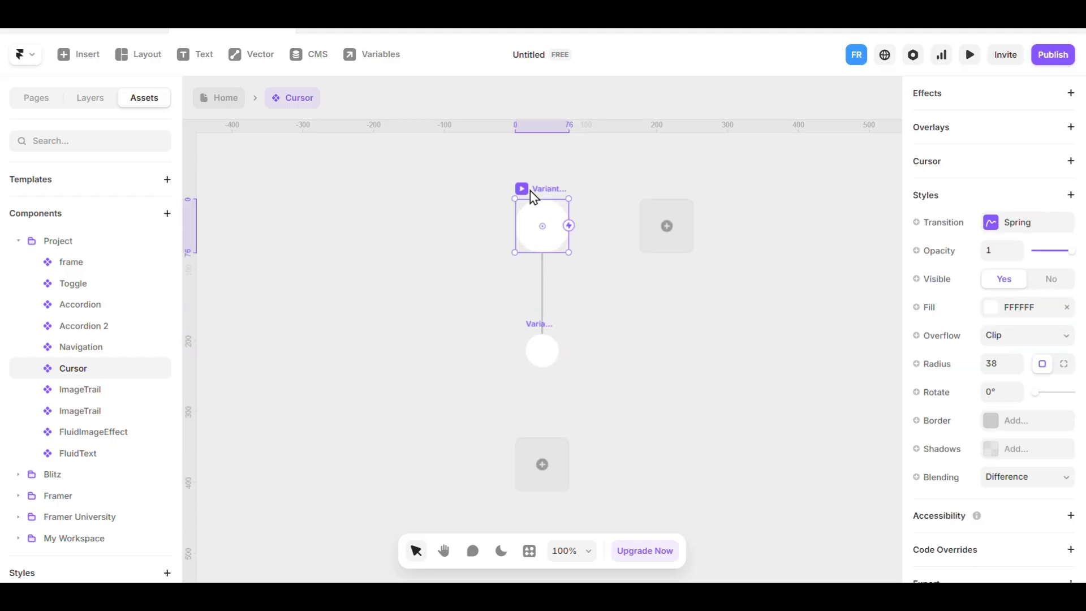
{"action": "left_click", "coordinate": [660, 233]}
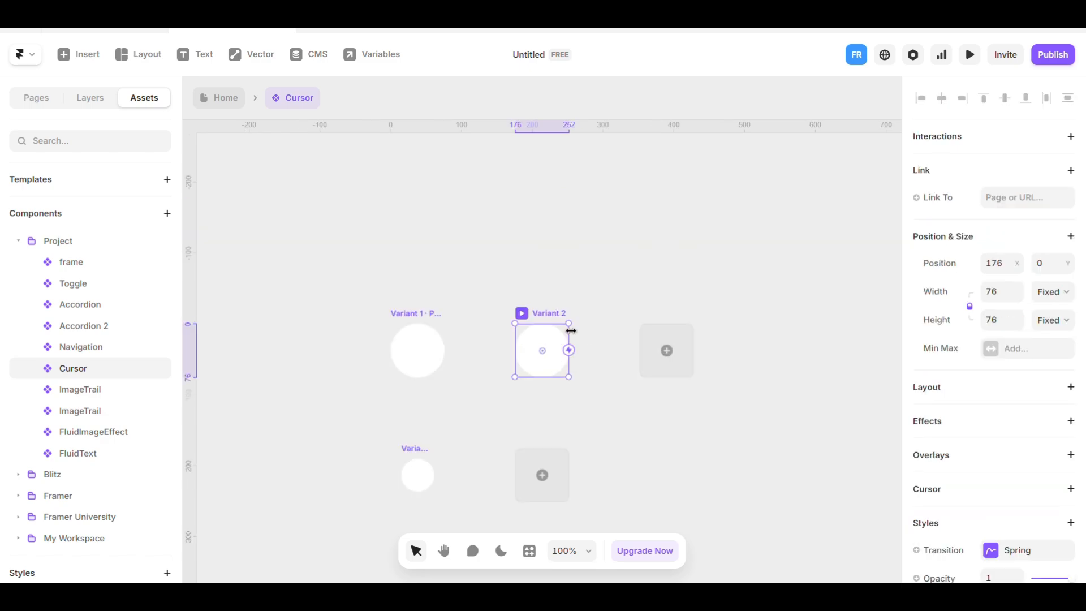
{"action": "mouse_move", "coordinate": [569, 349]}
{"action": "left_mouse_down"}
{"action": "mouse_move", "coordinate": [548, 339]}
{"action": "mouse_move", "coordinate": [557, 336]}
{"action": "left_mouse_up"}
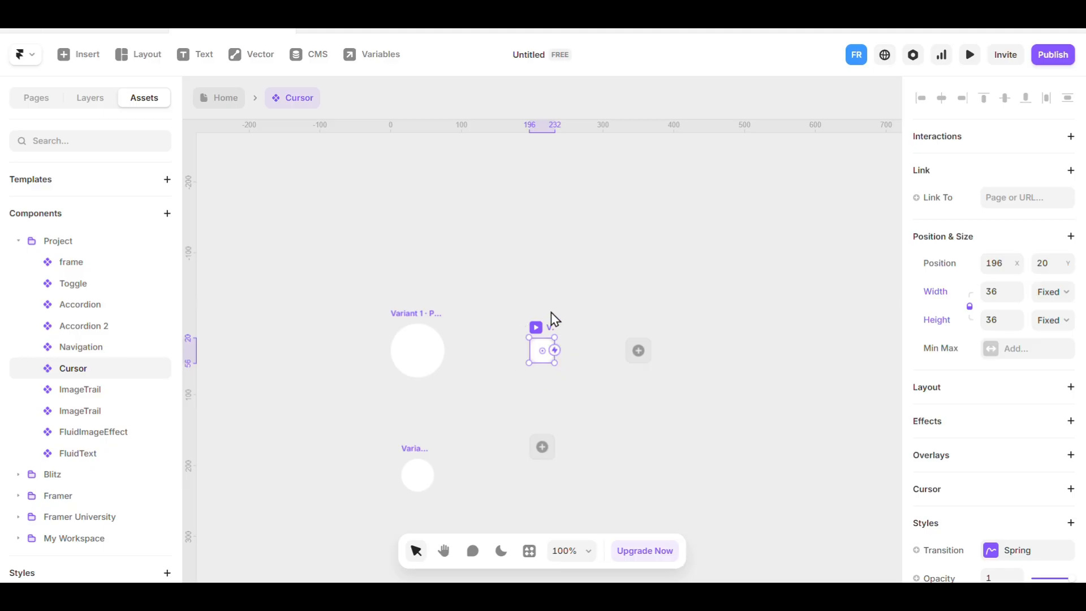
Remove the Difference blending from the second variant and from Variant 1's Pressed state.
{"action": "scroll", "coordinate": [1047, 429], "scroll_direction": "down", "scroll_amount": 6}
{"action": "right_click", "coordinate": [999, 456]}
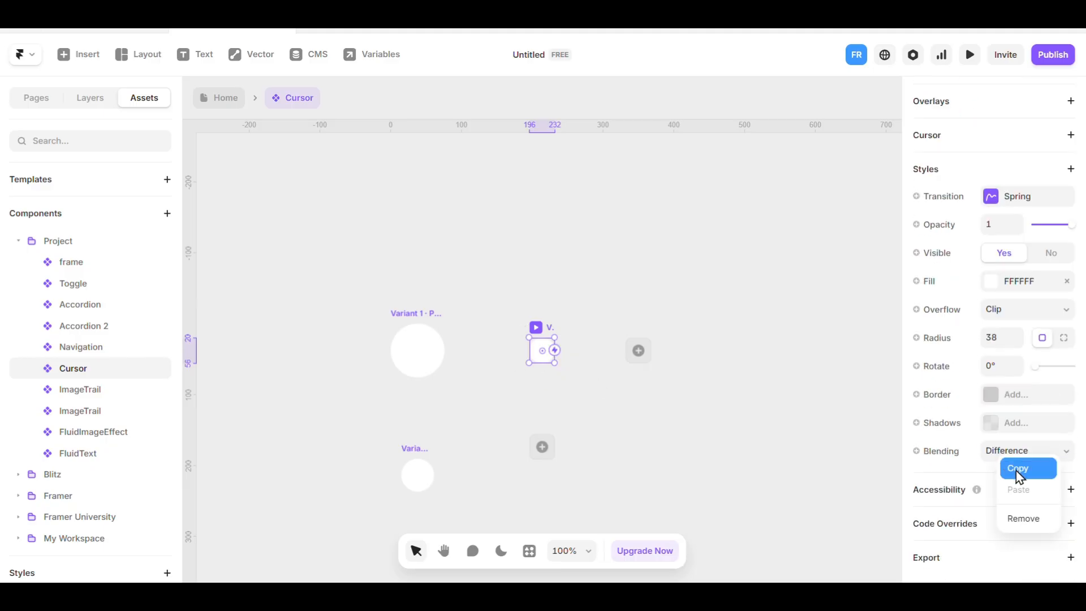
{"action": "left_click", "coordinate": [1024, 519]}
{"action": "left_click", "coordinate": [413, 456]}
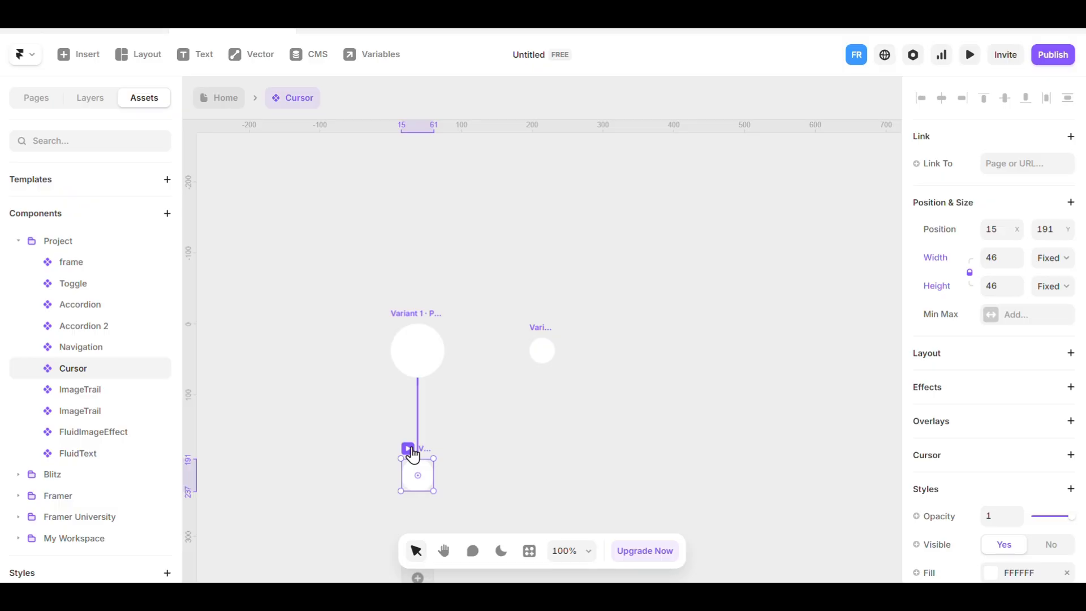
{"action": "scroll", "coordinate": [999, 459], "scroll_direction": "down", "scroll_amount": 5}
{"action": "right_click", "coordinate": [1000, 459]}
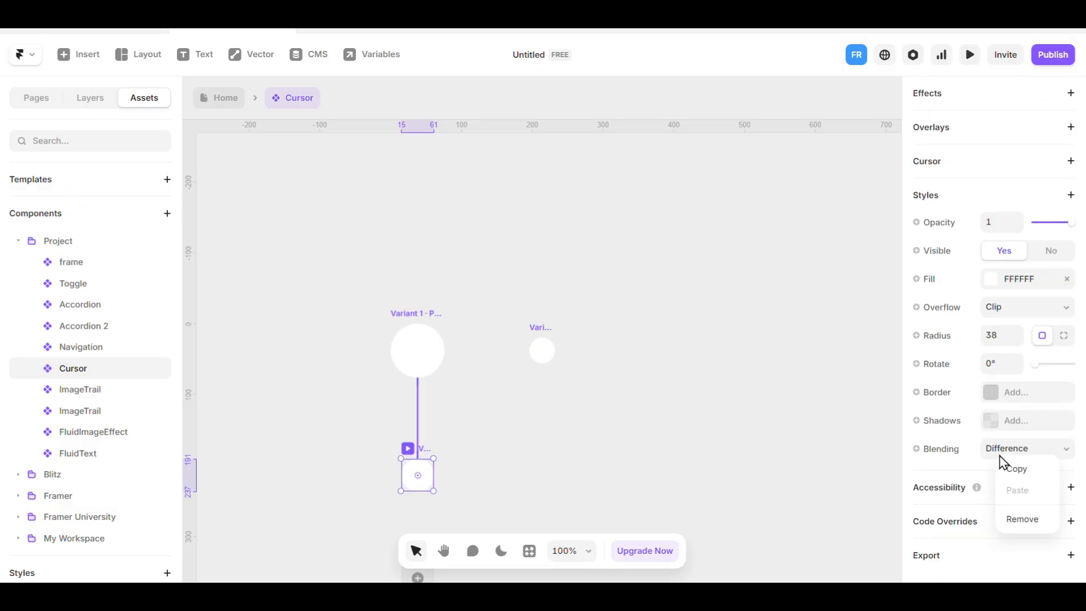
{"action": "left_click", "coordinate": [1023, 519]}
Change the fill of the second cursor variant from white to a bright red.
{"action": "left_click", "coordinate": [538, 295]}
{"action": "left_click", "coordinate": [542, 339]}
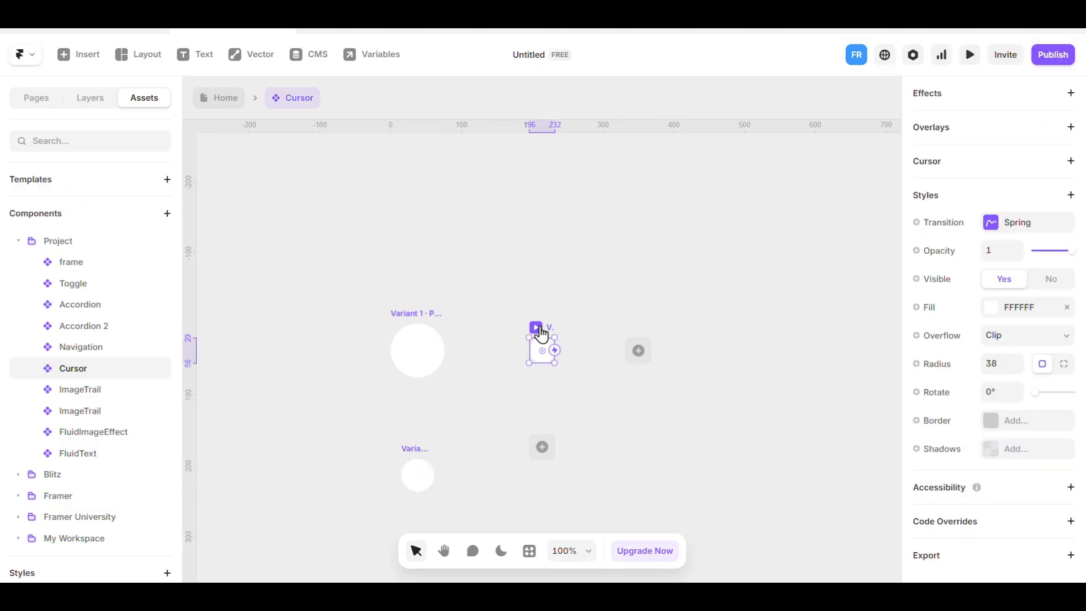
{"action": "scroll", "coordinate": [1063, 435], "scroll_direction": "up", "scroll_amount": 1}
{"action": "left_click", "coordinate": [1017, 379]}
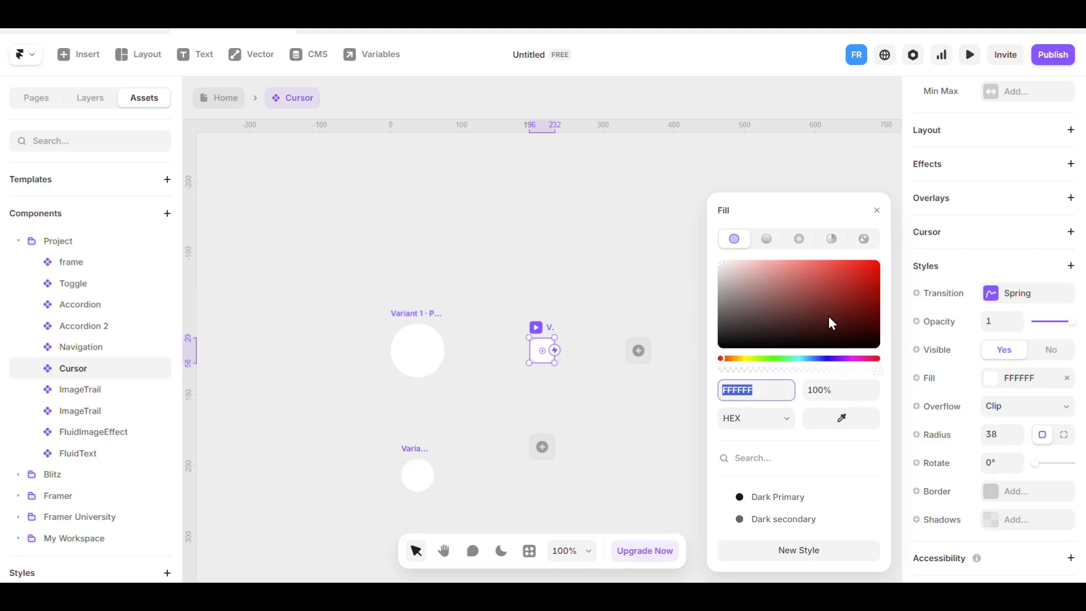
{"action": "left_click_drag", "start_coordinate": [831, 323], "coordinate": [880, 260]}
{"action": "left_click", "coordinate": [585, 266]}
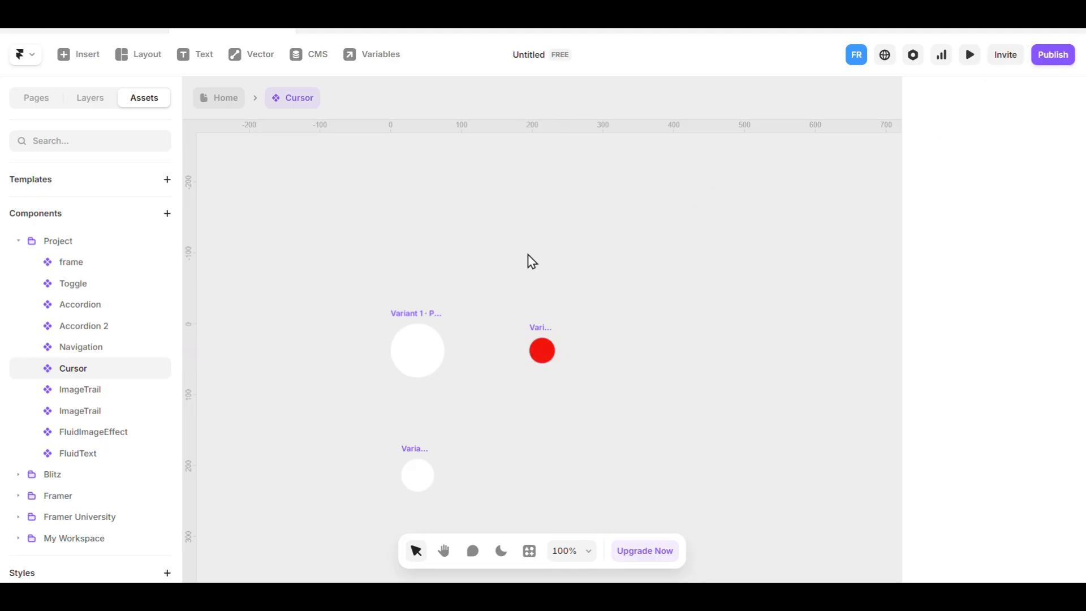
Return to the Home page and give the Desktop frame a custom cursor using the Cursor component's Variant 1.
{"action": "left_click", "coordinate": [216, 101]}
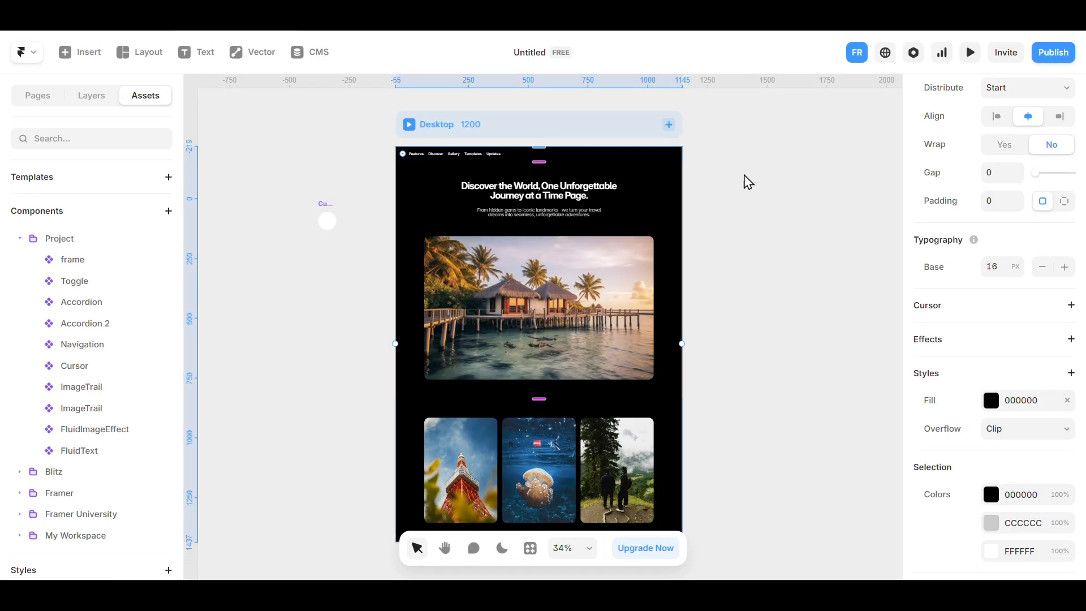
{"action": "left_click", "coordinate": [950, 321]}
{"action": "left_click", "coordinate": [962, 363]}
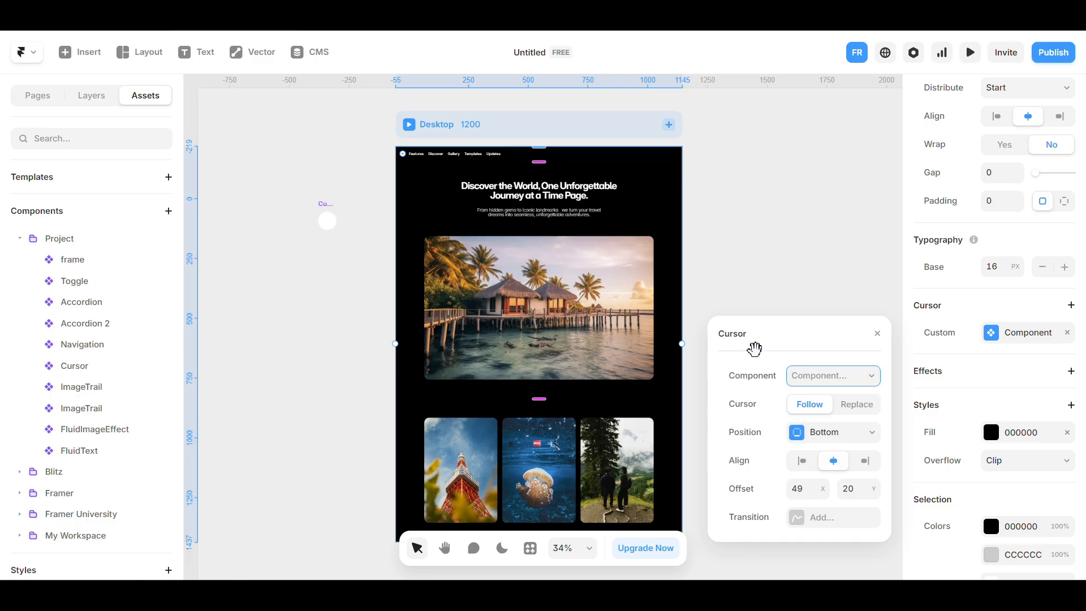
{"action": "left_click", "coordinate": [872, 377]}
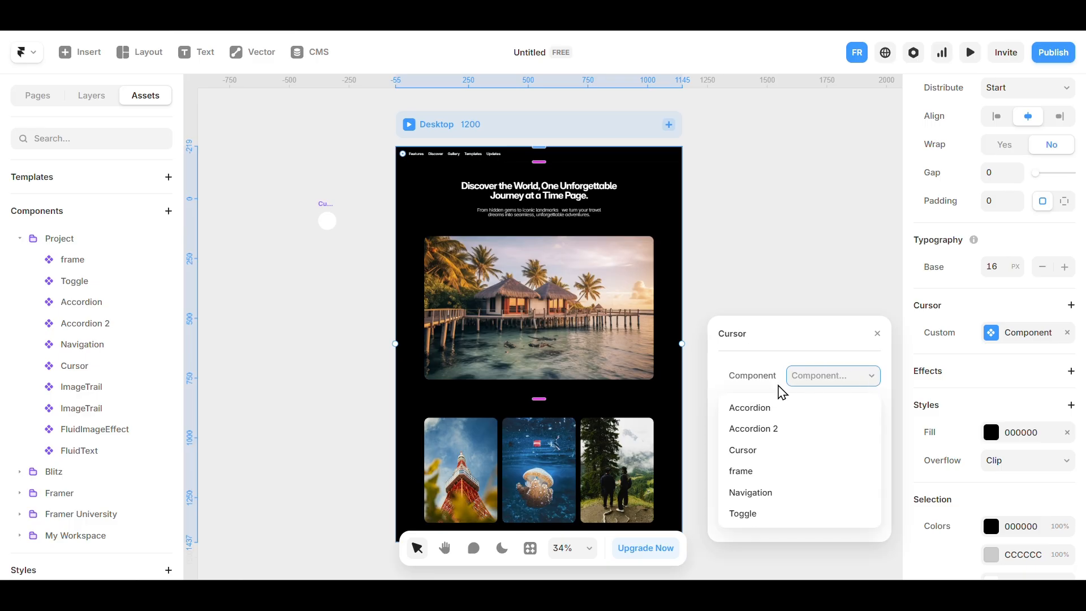
{"action": "left_click", "coordinate": [756, 456]}
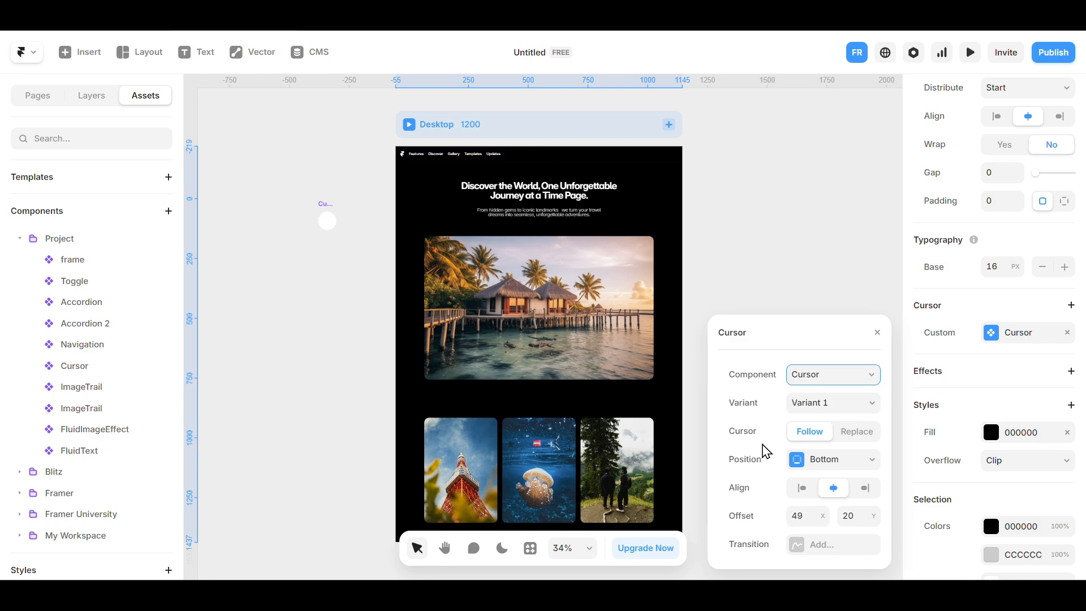
{"action": "left_click", "coordinate": [864, 408]}
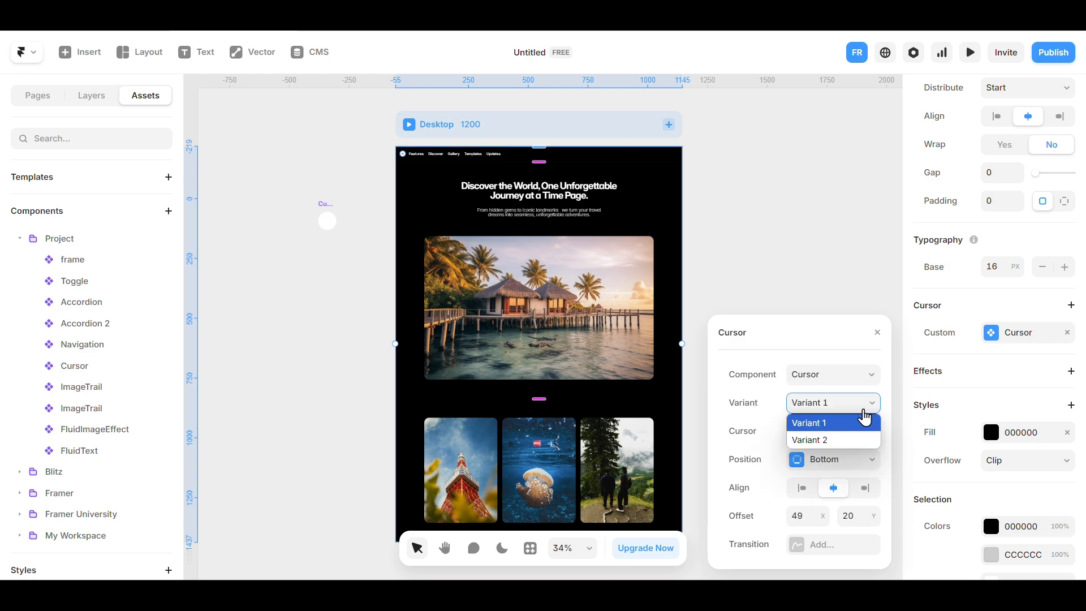
{"action": "left_click", "coordinate": [816, 426]}
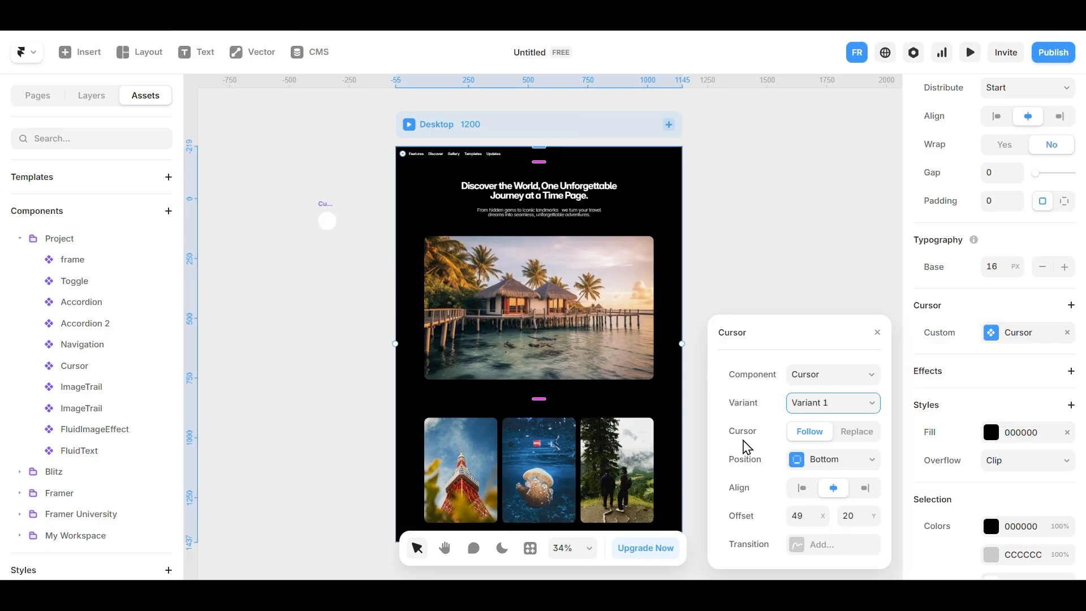
Set the Desktop custom cursor to Replace mode, then preview the page and return to the canvas.
{"action": "left_click", "coordinate": [865, 439]}
{"action": "left_click", "coordinate": [827, 442]}
{"action": "left_click", "coordinate": [865, 440]}
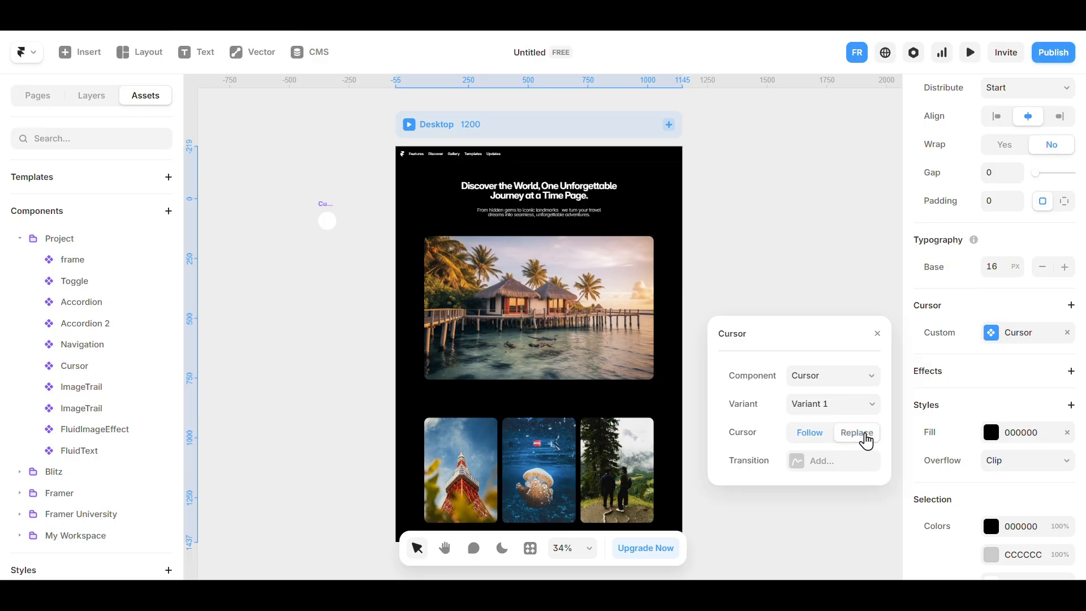
{"action": "left_click", "coordinate": [814, 439]}
{"action": "left_click", "coordinate": [858, 440]}
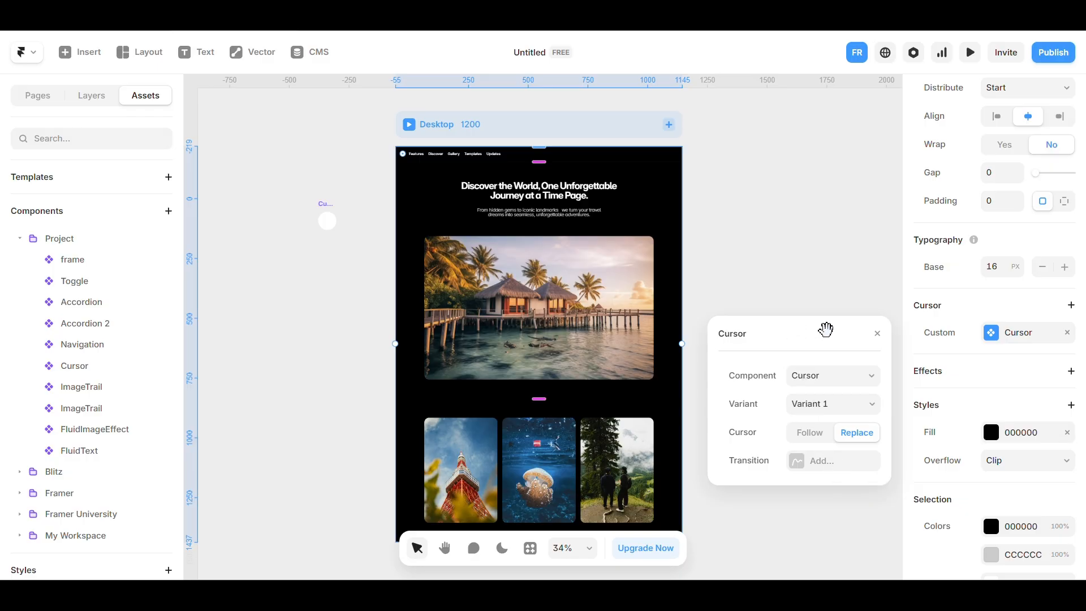
{"action": "left_click", "coordinate": [877, 334]}
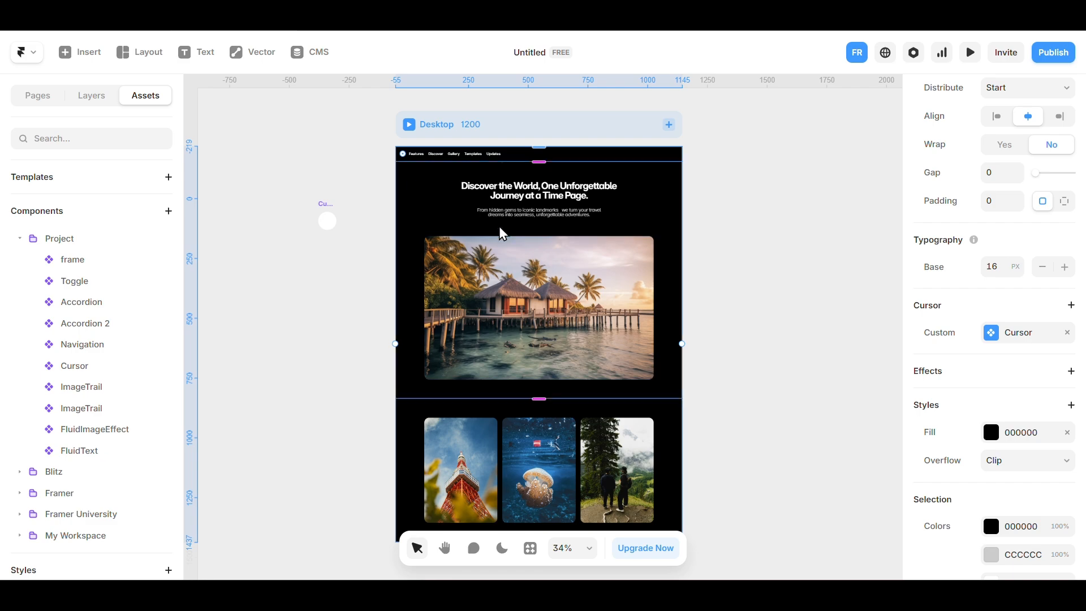
{"action": "left_click", "coordinate": [412, 127]}
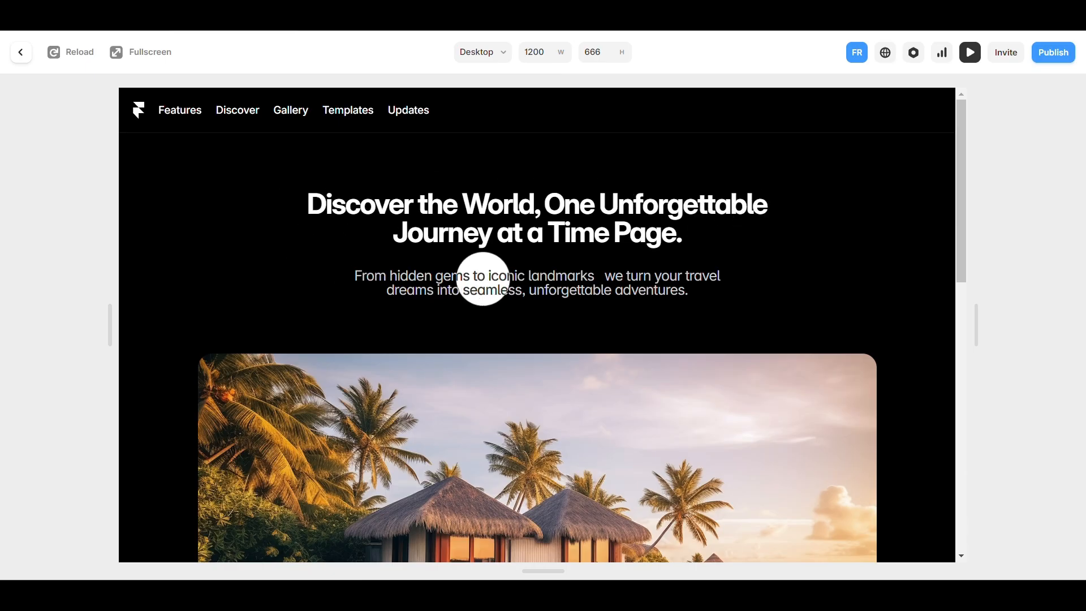
{"action": "left_click", "coordinate": [21, 56]}
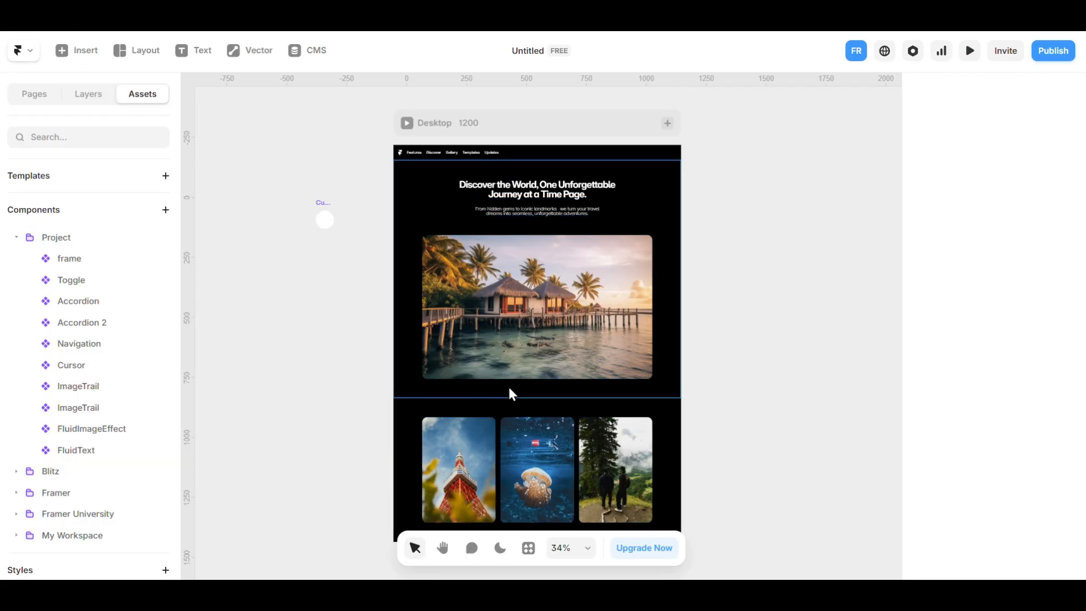
Add a Set Variant cursor to the large beach hut image and choose Variant 2.
{"action": "left_click", "coordinate": [601, 299]}
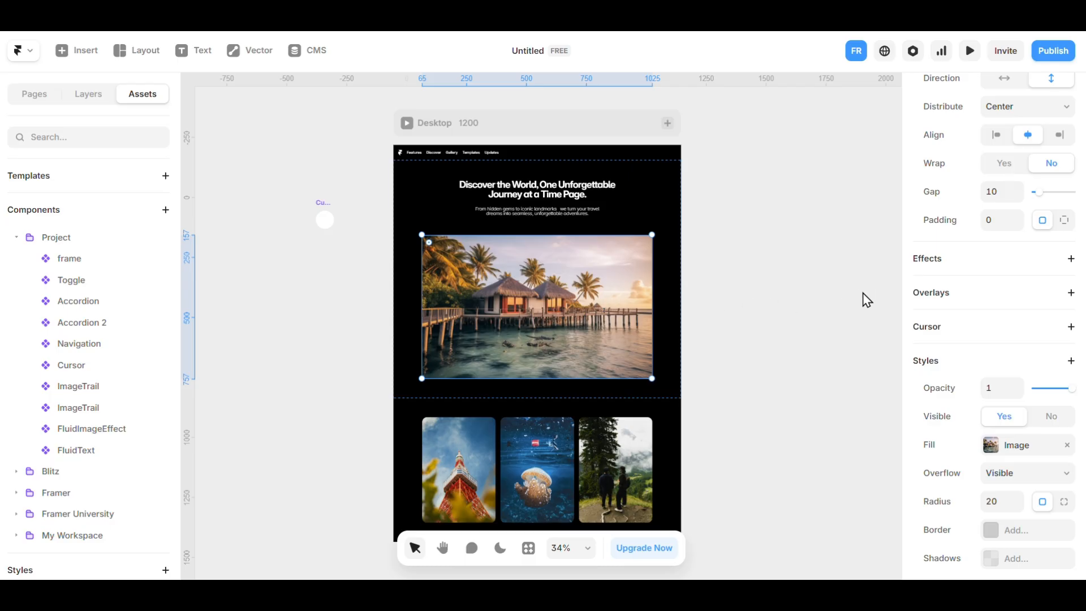
{"action": "left_click", "coordinate": [954, 323]}
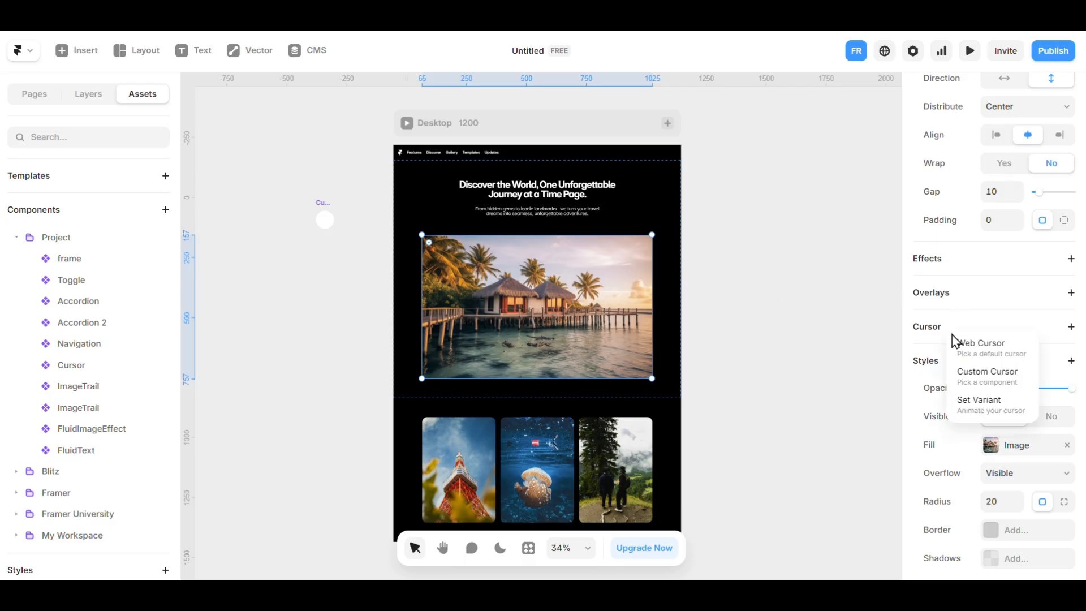
{"action": "left_click", "coordinate": [984, 406]}
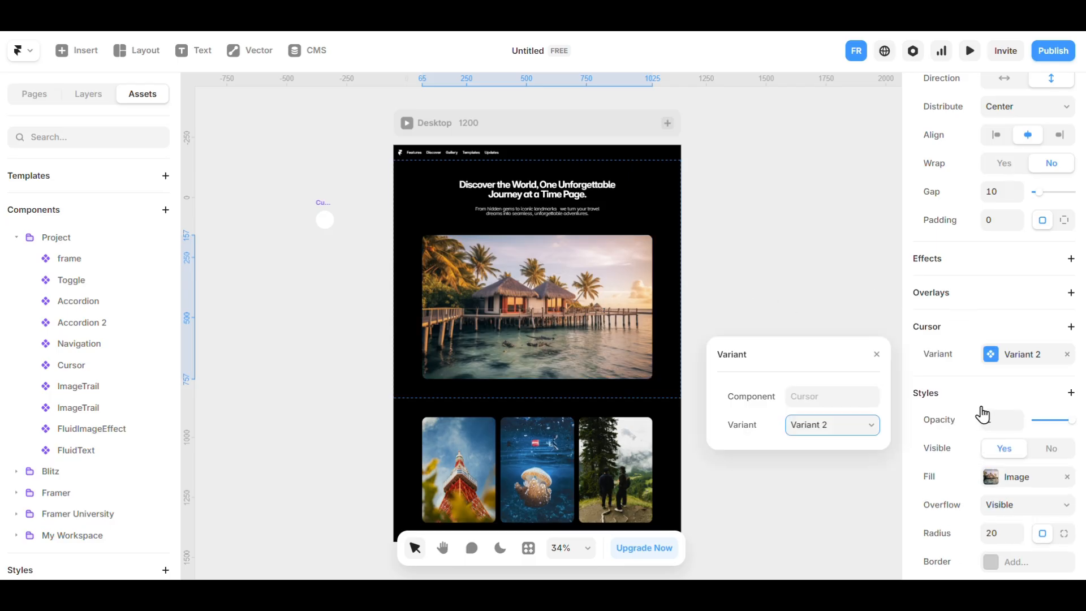
{"action": "left_click", "coordinate": [828, 427]}
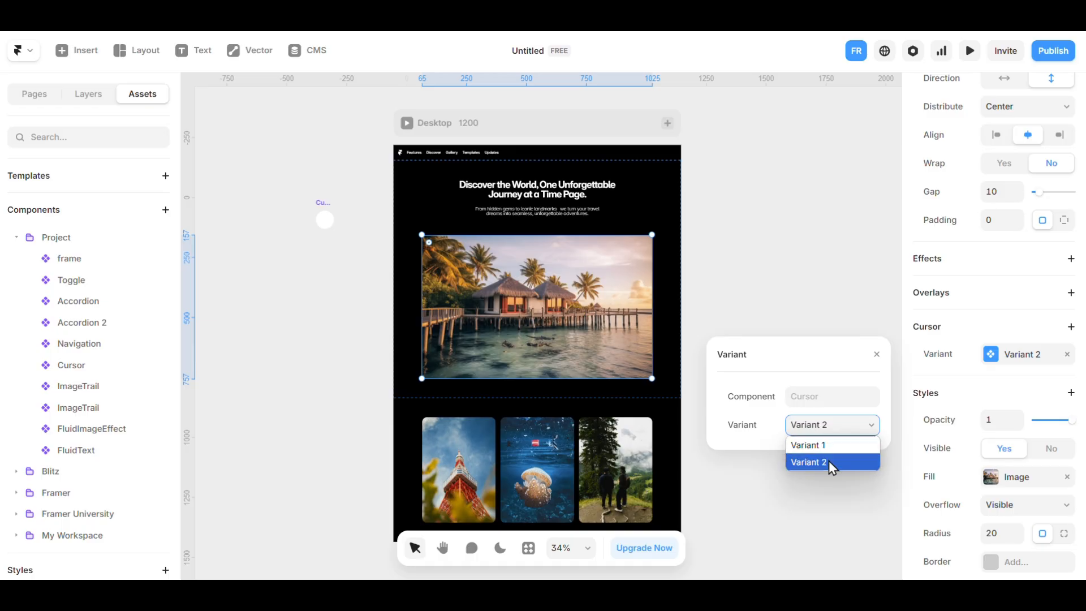
{"action": "left_click", "coordinate": [829, 460]}
{"action": "left_click", "coordinate": [762, 252]}
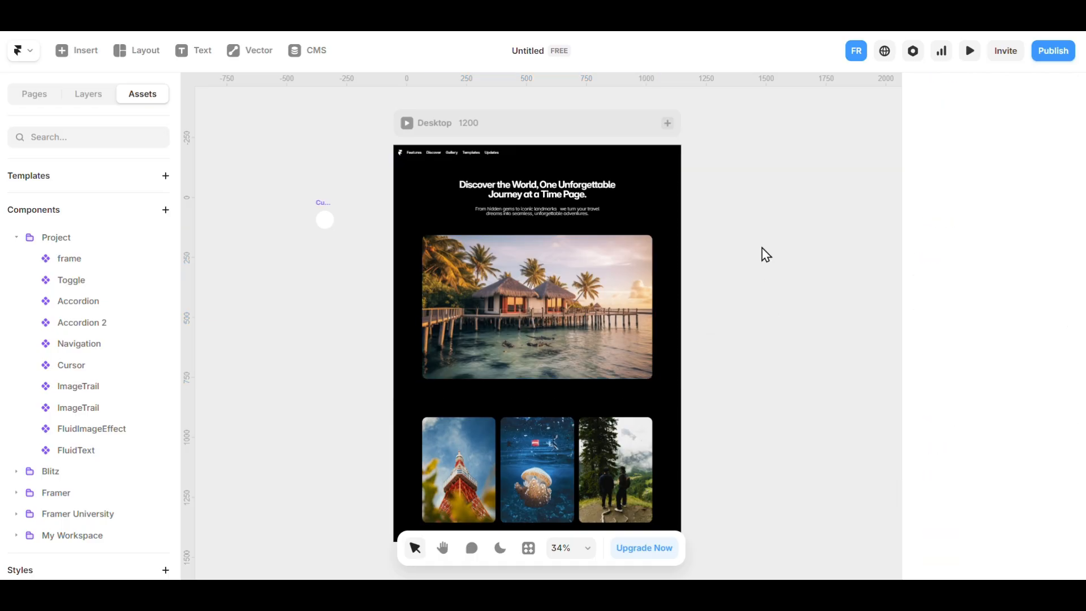
Select the three smaller images together and set their cursor variant to Variant 2.
{"action": "left_click", "coordinate": [484, 469]}
{"action": "left_click", "coordinate": [575, 457]}
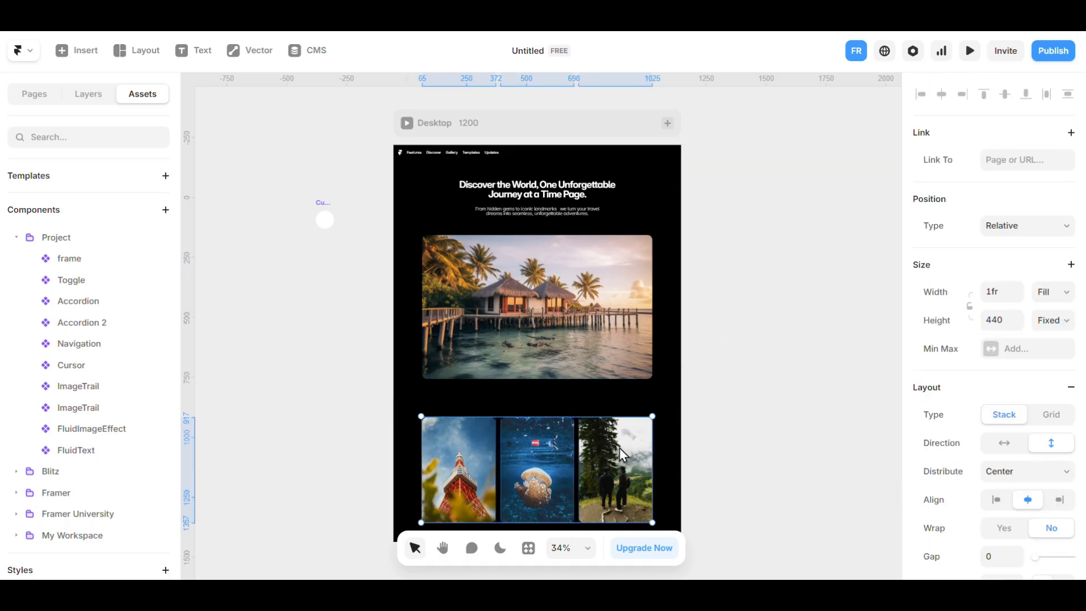
{"action": "scroll", "coordinate": [963, 310], "scroll_direction": "down", "scroll_amount": 4}
{"action": "scroll", "coordinate": [963, 310], "scroll_direction": "down", "scroll_amount": 1}
{"action": "left_click", "coordinate": [964, 374]}
{"action": "left_click", "coordinate": [983, 452]}
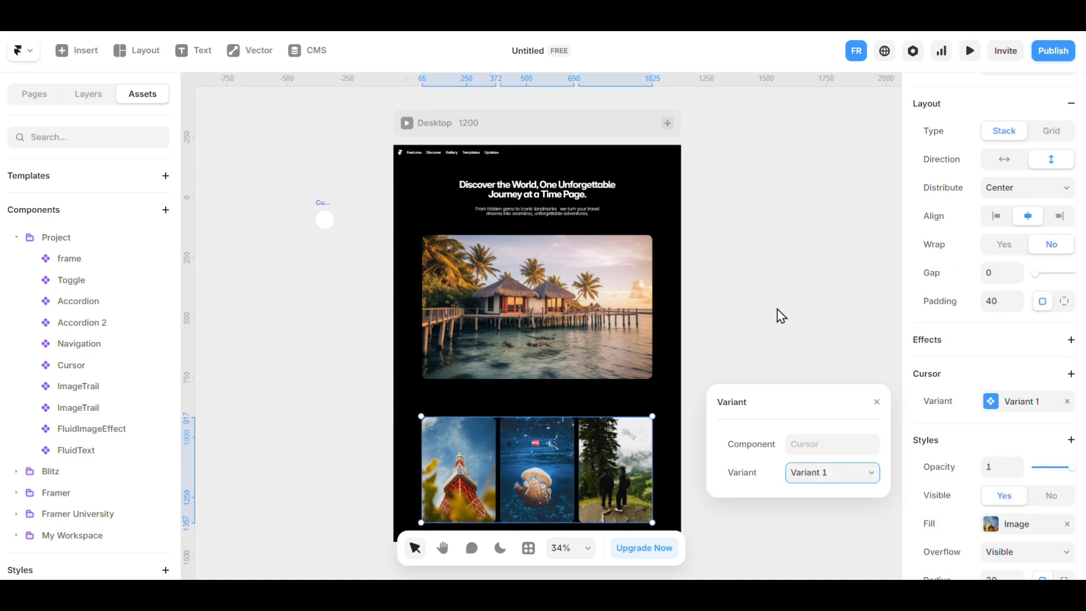
{"action": "left_click", "coordinate": [822, 468]}
{"action": "left_click", "coordinate": [821, 511]}
{"action": "left_click", "coordinate": [714, 318]}
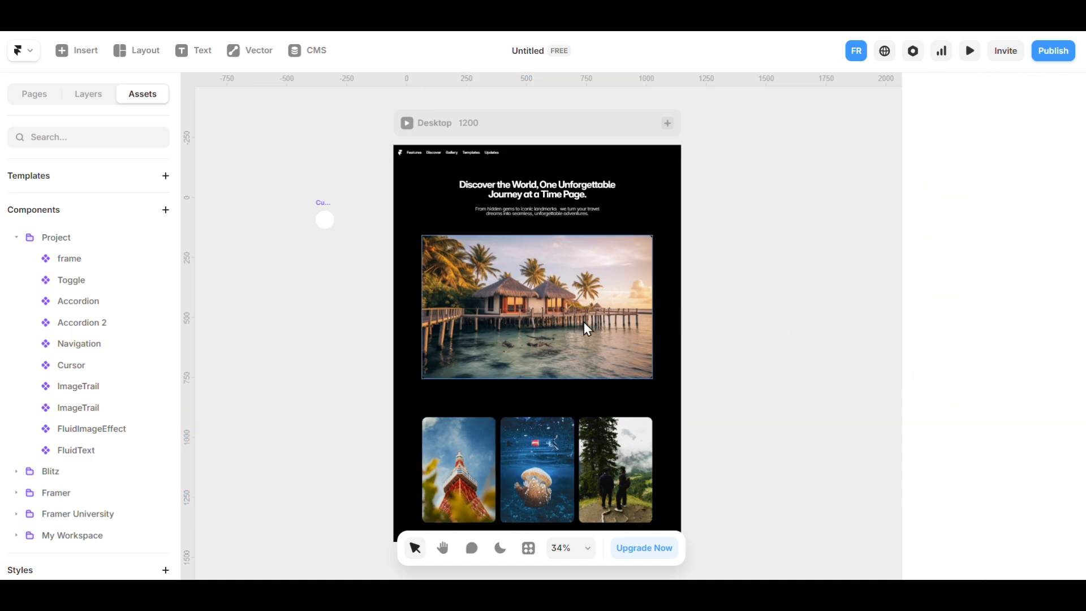
Preview the page and check the cursor over the hero text, the large image and the three smaller images.
{"action": "left_click", "coordinate": [406, 123]}
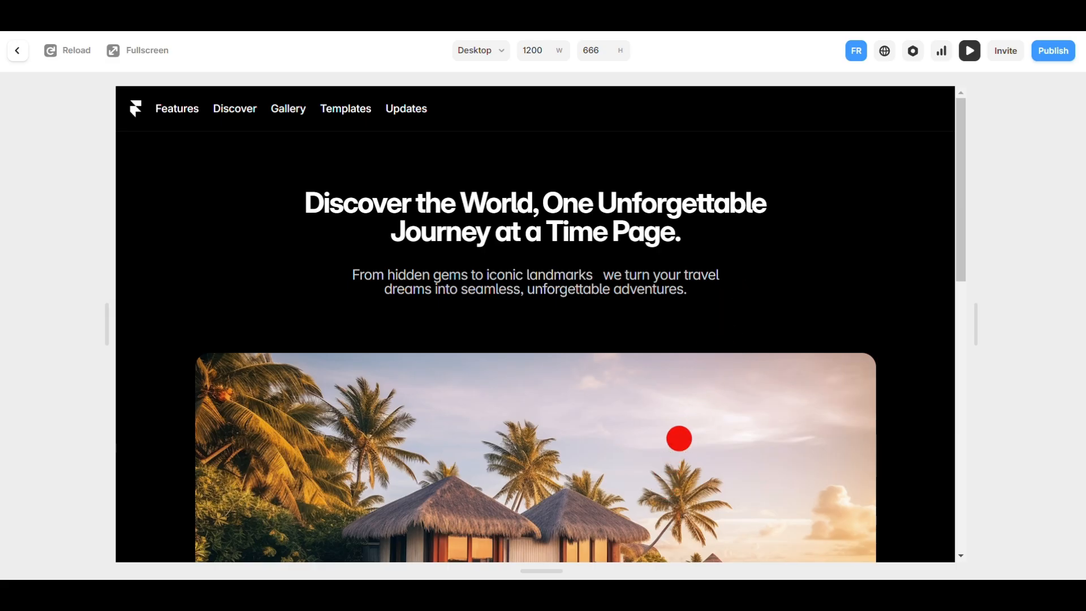
{"action": "scroll", "coordinate": [631, 276], "scroll_direction": "down", "scroll_amount": 7}
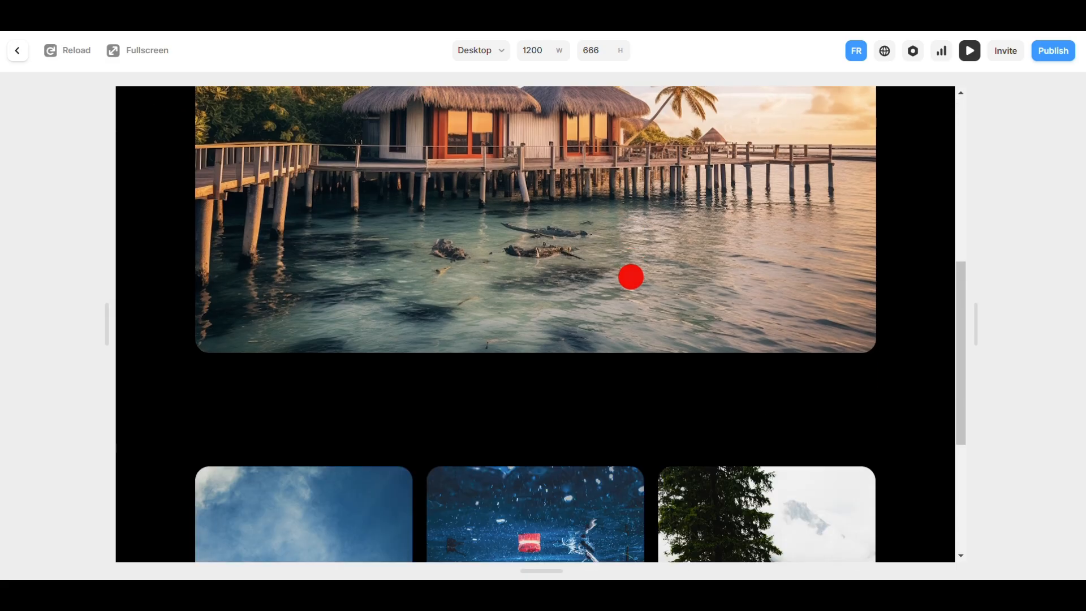
{"action": "scroll", "coordinate": [630, 276], "scroll_direction": "down", "scroll_amount": 4}
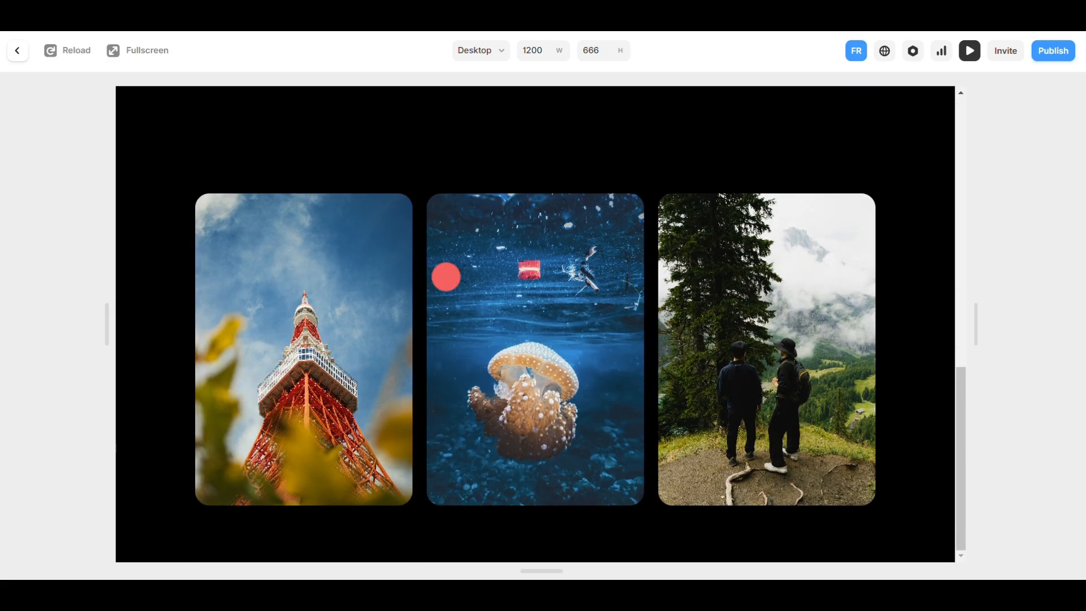
{"action": "scroll", "coordinate": [582, 364], "scroll_direction": "up", "scroll_amount": 4}
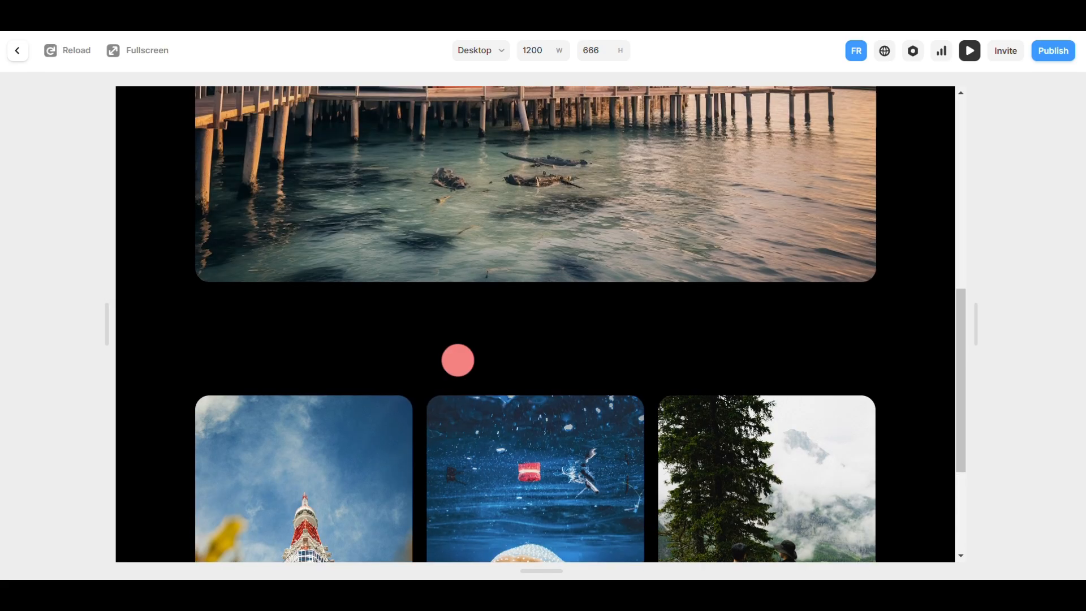
{"action": "scroll", "coordinate": [457, 356], "scroll_direction": "up", "scroll_amount": 5}
{"action": "scroll", "coordinate": [459, 344], "scroll_direction": "up", "scroll_amount": 4}
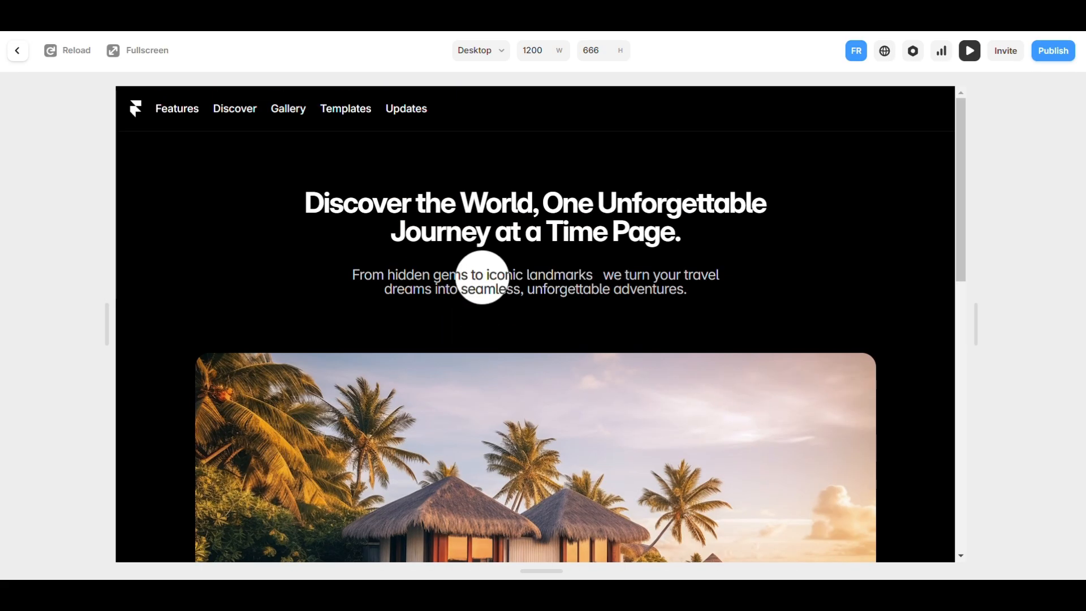
{"action": "key", "text": "Escape"}
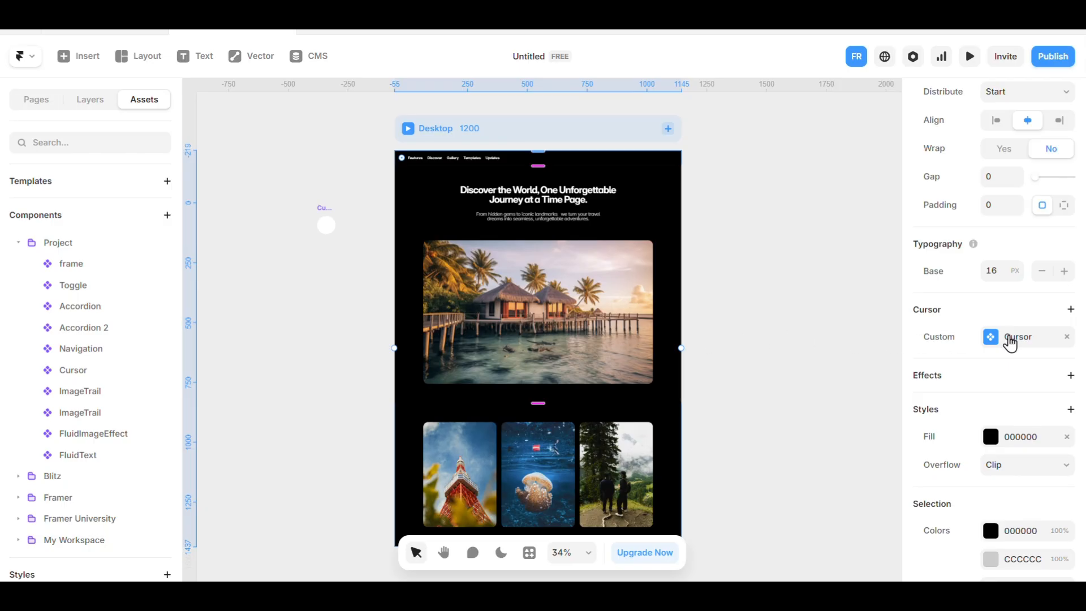
Switch the Desktop frame's custom cursor to Follow mode and look through its position options.
{"action": "left_click", "coordinate": [1010, 341]}
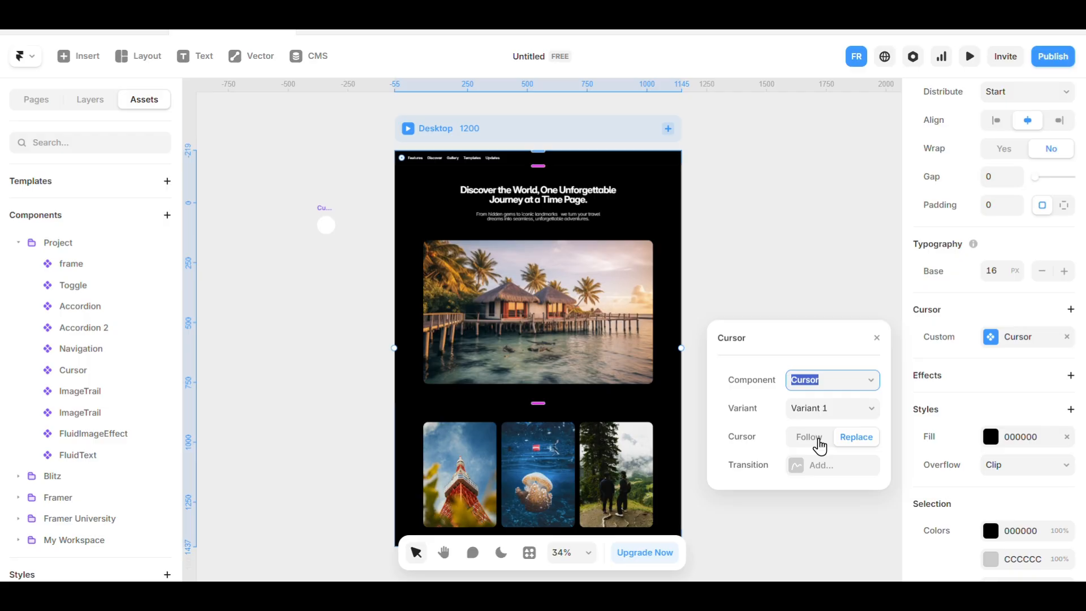
{"action": "left_click", "coordinate": [820, 447]}
{"action": "left_click_drag", "start_coordinate": [788, 339], "coordinate": [774, 183]}
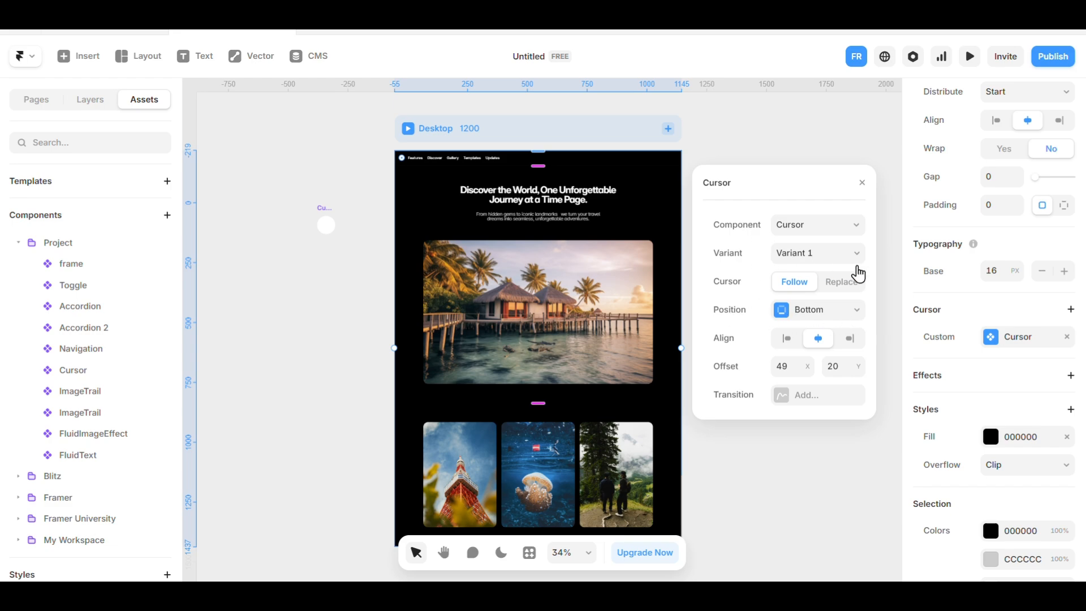
{"action": "left_click", "coordinate": [820, 317]}
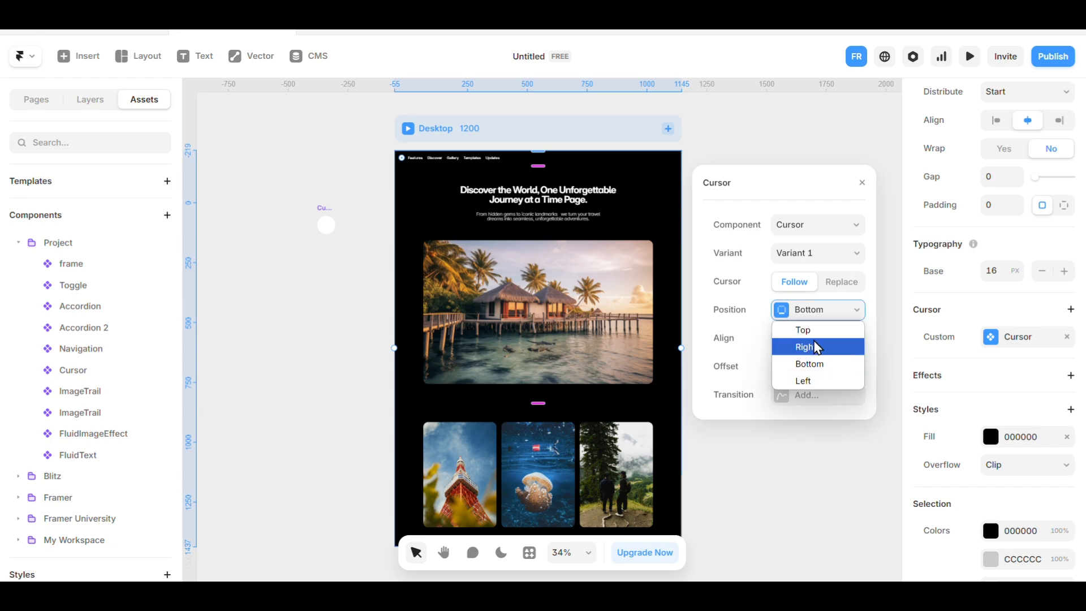
{"action": "left_click", "coordinate": [815, 334]}
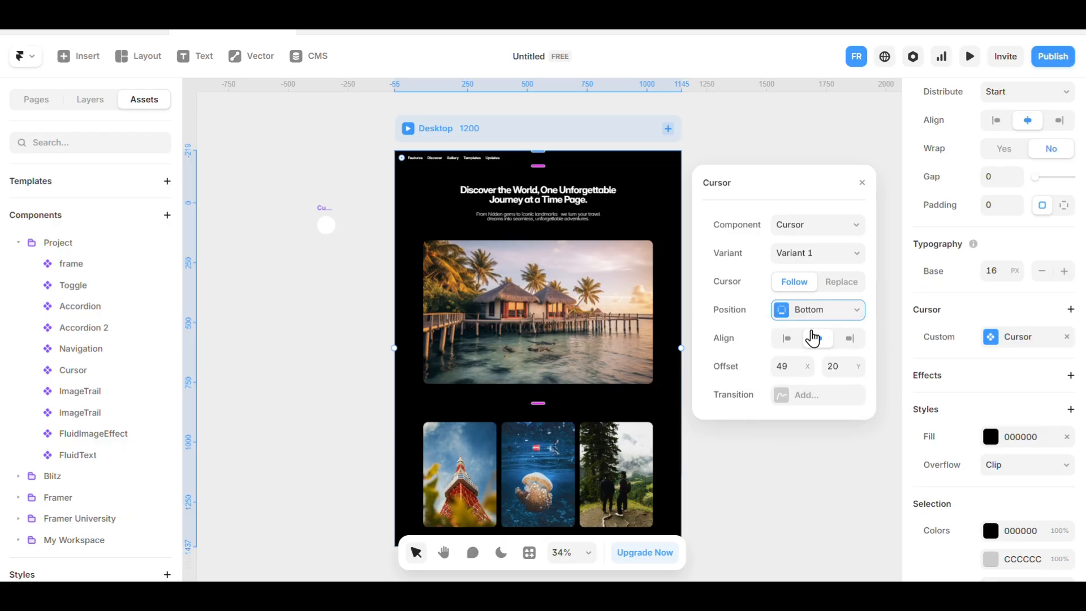
Try other positions for the Desktop frame's following cursor, including Right, and settle on Left.
{"action": "left_click", "coordinate": [820, 312]}
{"action": "left_click", "coordinate": [823, 347]}
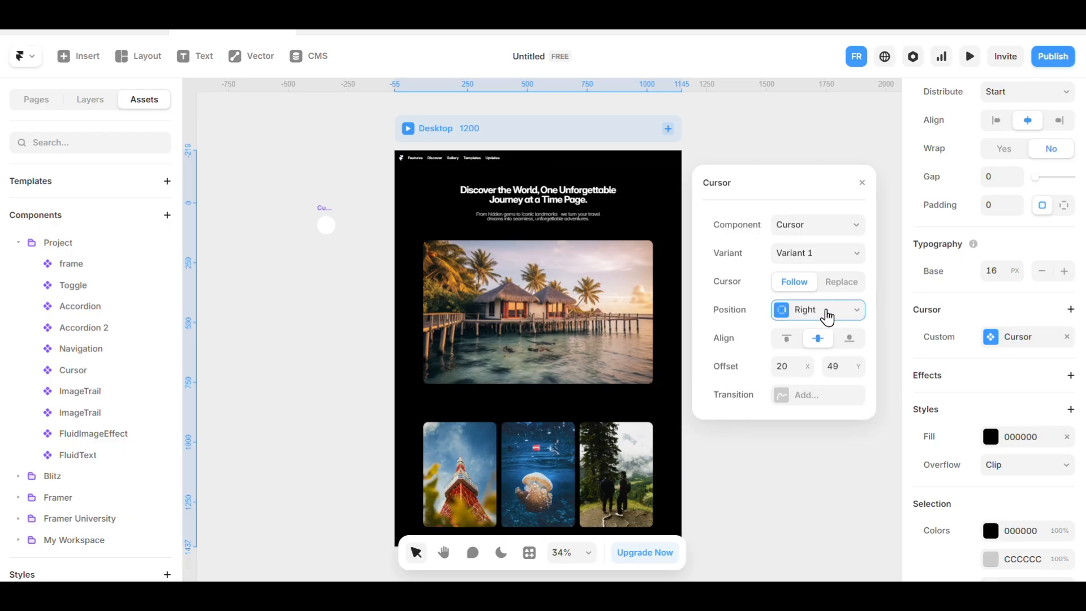
{"action": "left_click", "coordinate": [828, 317]}
{"action": "left_click", "coordinate": [824, 360]}
{"action": "left_click", "coordinate": [829, 315]}
{"action": "left_click", "coordinate": [826, 380]}
Try the start, centre and end alignment options for the left-positioned cursor.
{"action": "left_click", "coordinate": [785, 339]}
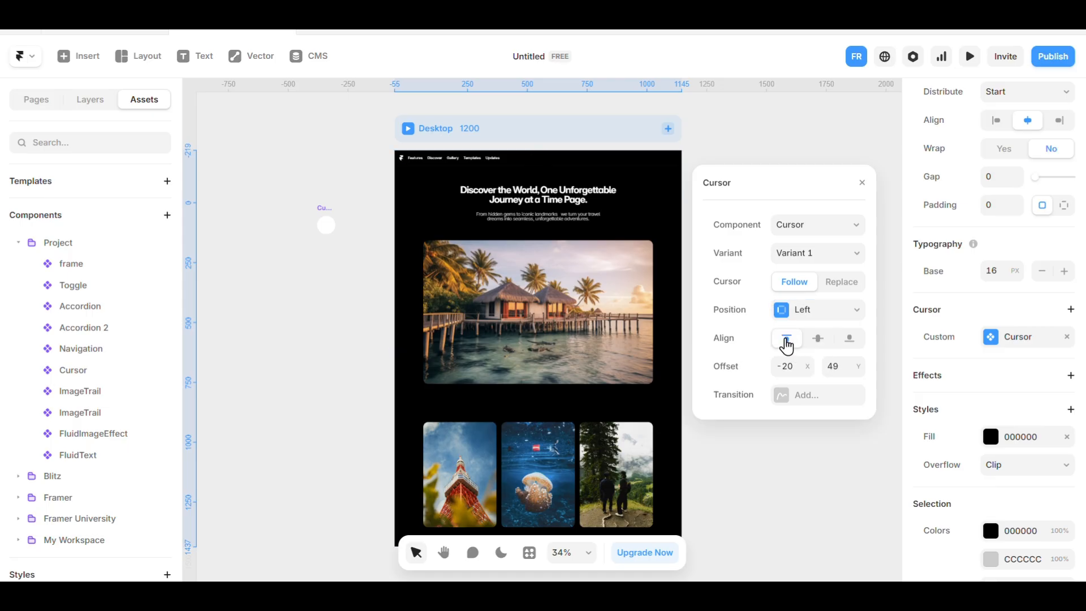
{"action": "left_click", "coordinate": [821, 339]}
{"action": "left_click", "coordinate": [840, 339]}
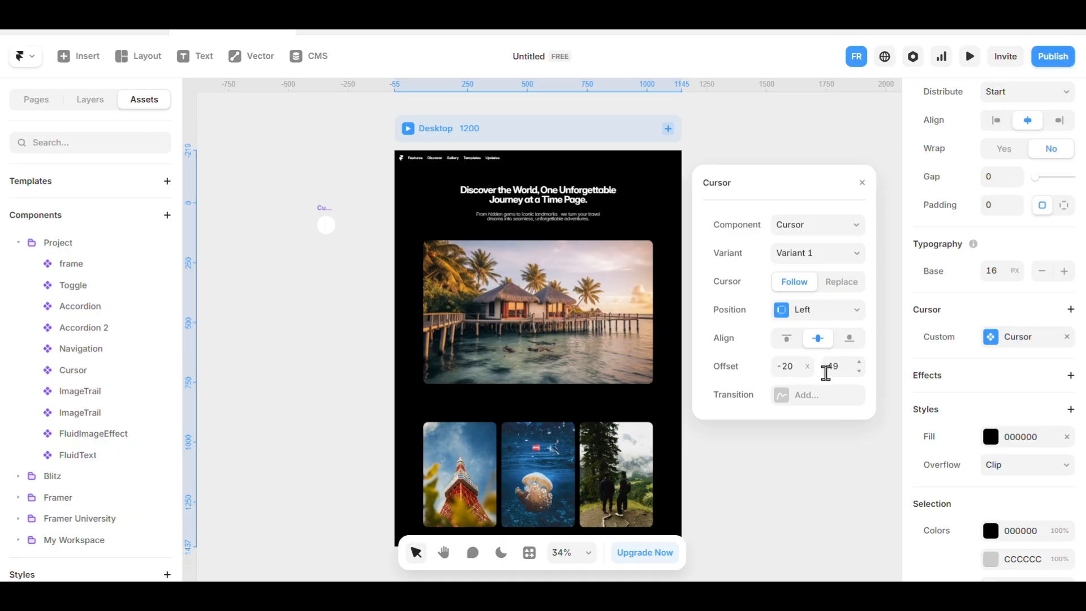
Set the cursor's X and Y offsets to 0 and add a Spring transition.
{"action": "left_click", "coordinate": [792, 367]}
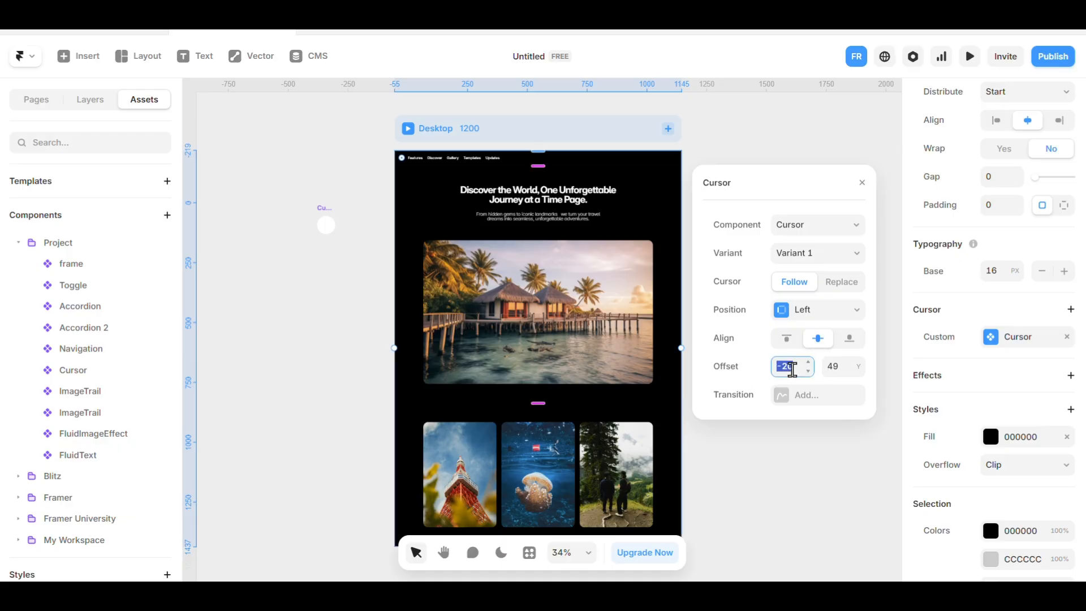
{"action": "left_click", "coordinate": [826, 368]}
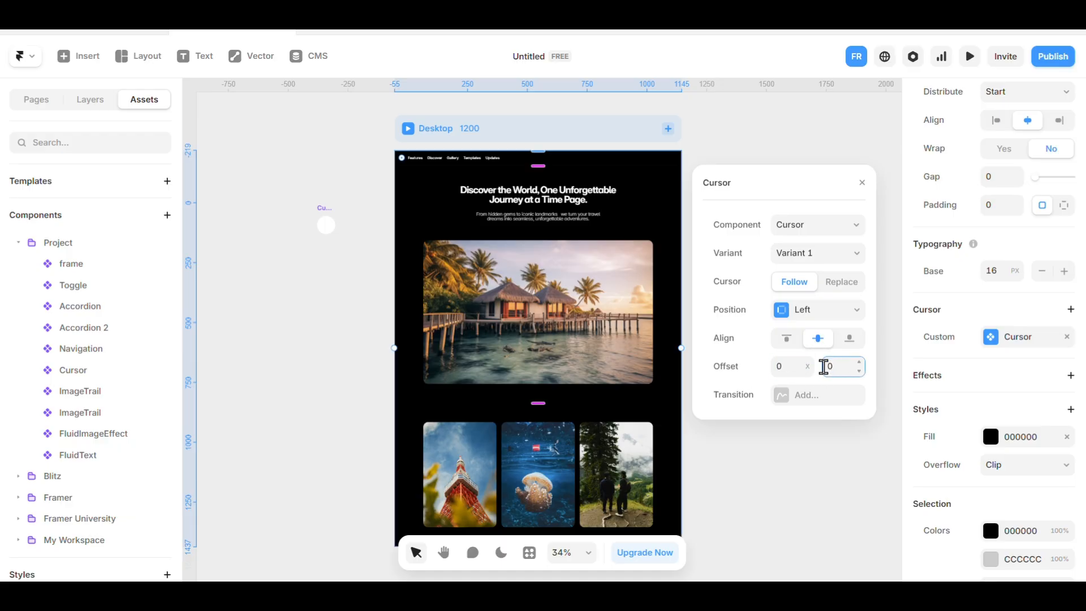
{"action": "left_click", "coordinate": [806, 403]}
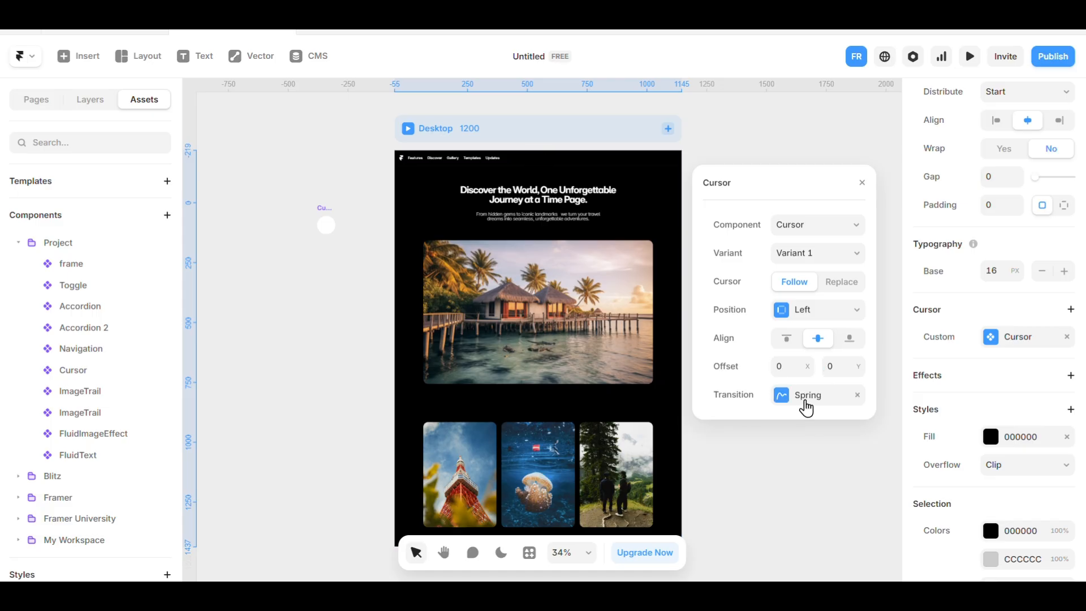
Close the cursor settings and preview the Desktop page to check how the cursor follows the pointer.
{"action": "left_click", "coordinate": [738, 129]}
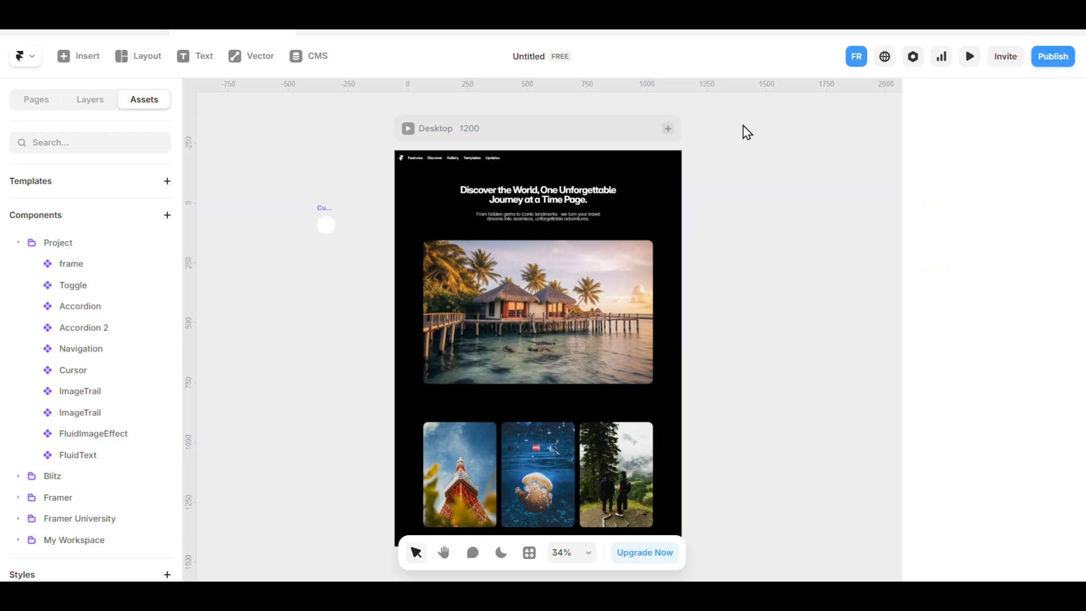
{"action": "left_click", "coordinate": [408, 129]}
Reopen the Desktop frame's custom cursor settings and set both the X and Y offsets to 100.
{"action": "left_click", "coordinate": [497, 143]}
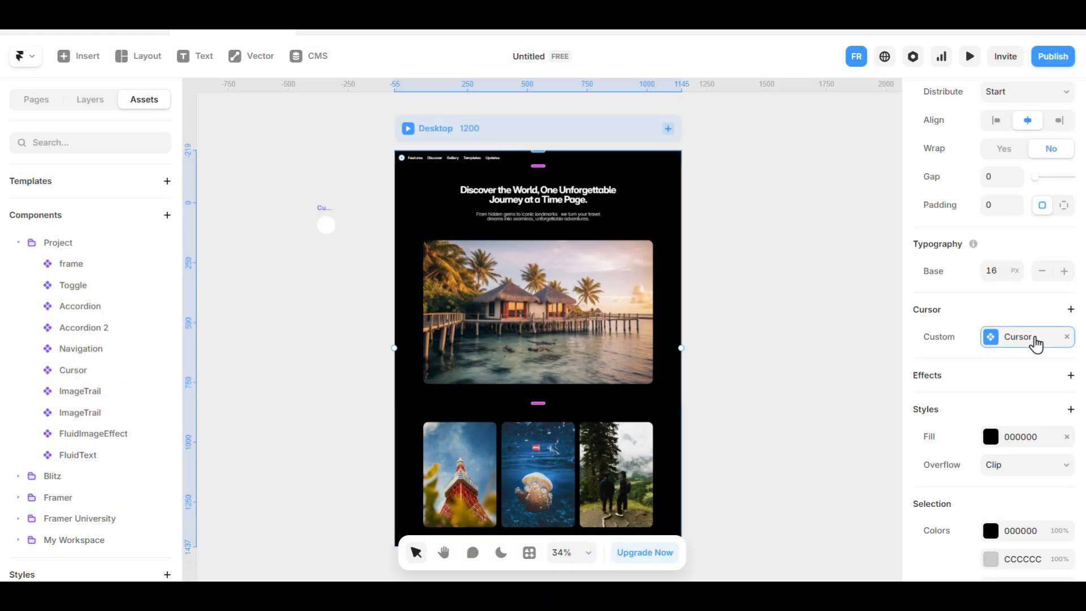
{"action": "left_click", "coordinate": [1036, 339]}
{"action": "left_click_drag", "start_coordinate": [800, 329], "coordinate": [800, 209]}
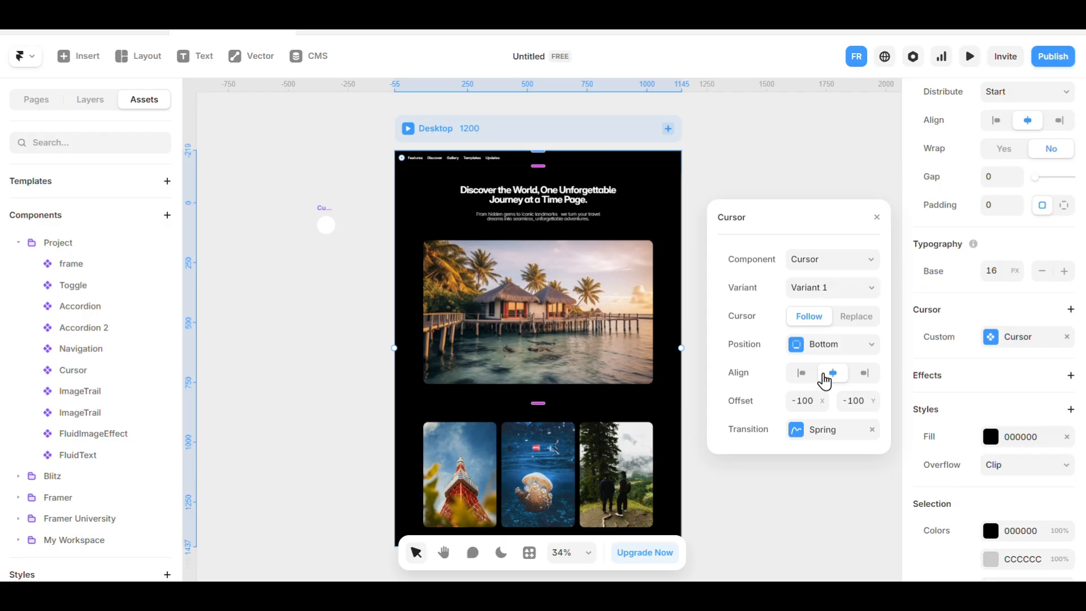
{"action": "key", "text": "Return"}
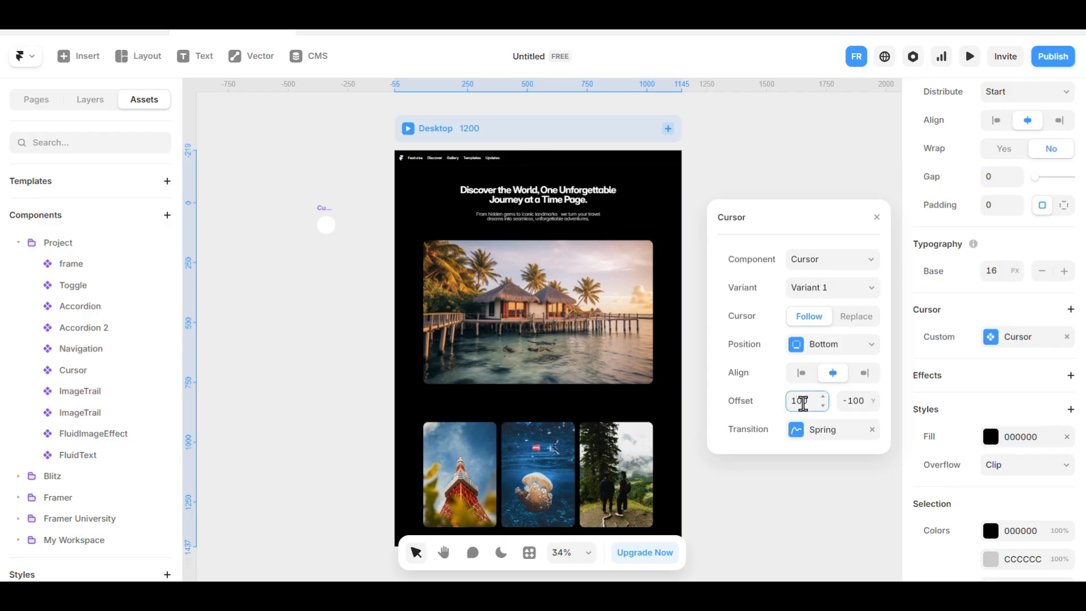
{"action": "left_click", "coordinate": [858, 403]}
{"action": "type", "text": "10"}
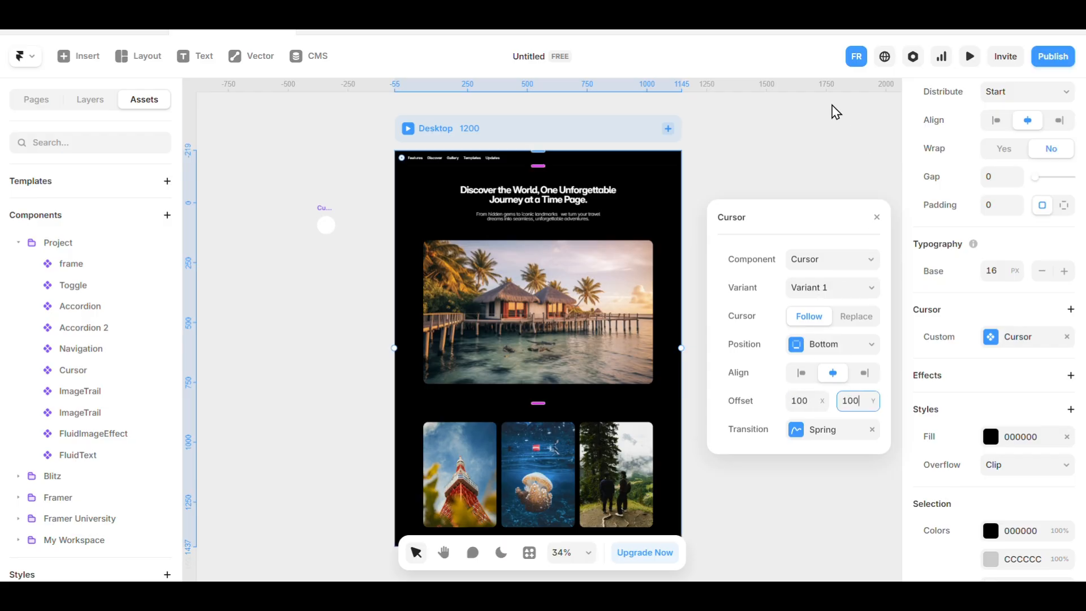
Preview the Desktop page and check the offset following cursor over the hero text and images.
{"action": "left_click", "coordinate": [755, 145]}
{"action": "left_click", "coordinate": [408, 128]}
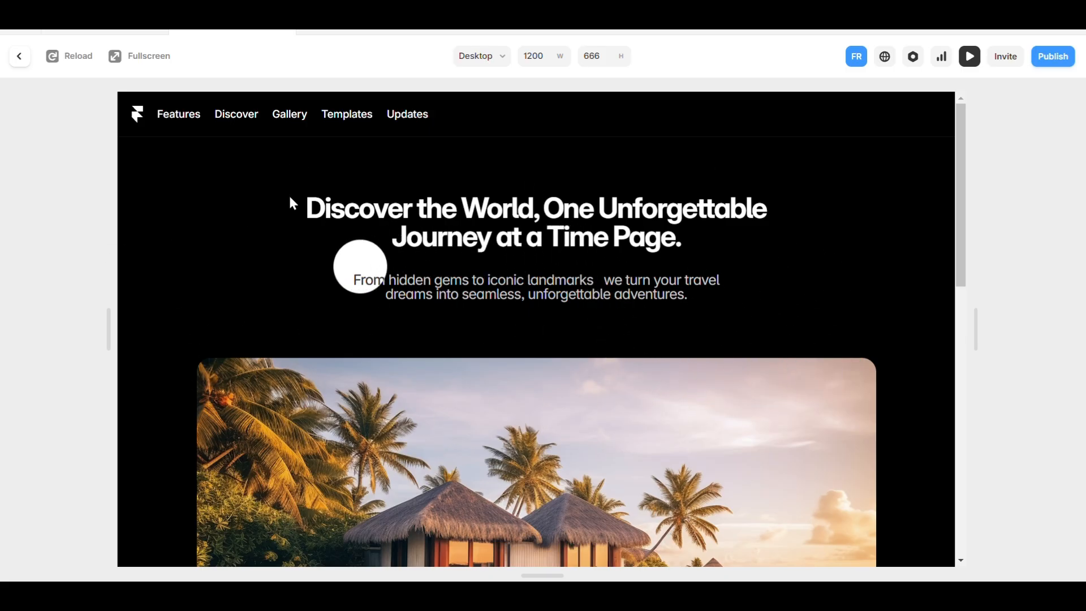
{"action": "scroll", "coordinate": [588, 286], "scroll_direction": "down", "scroll_amount": 6}
{"action": "scroll", "coordinate": [578, 327], "scroll_direction": "down", "scroll_amount": 5}
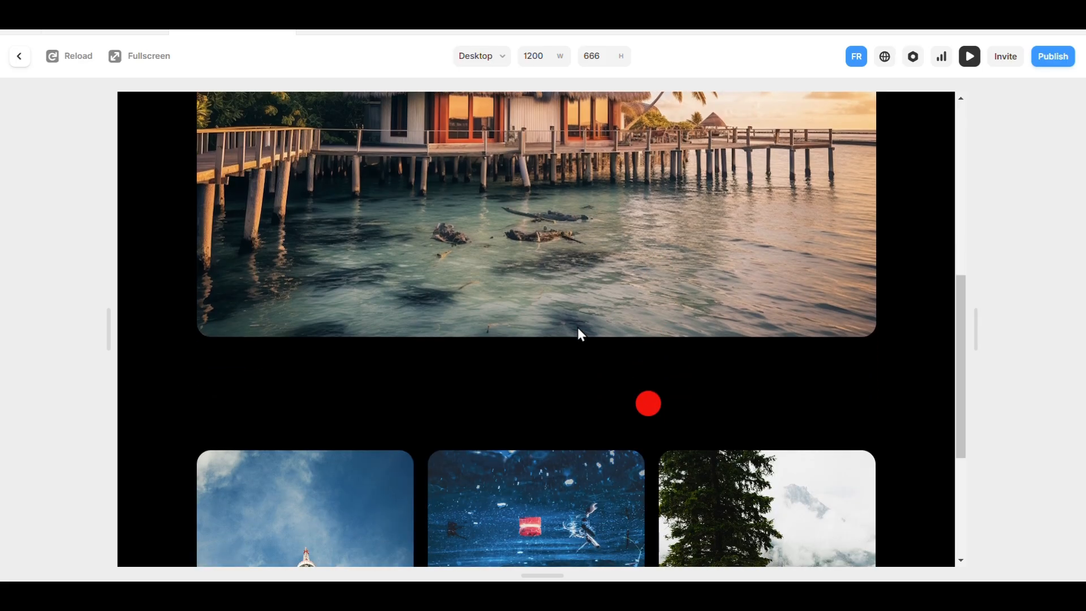
{"action": "scroll", "coordinate": [578, 327], "scroll_direction": "up", "scroll_amount": 8}
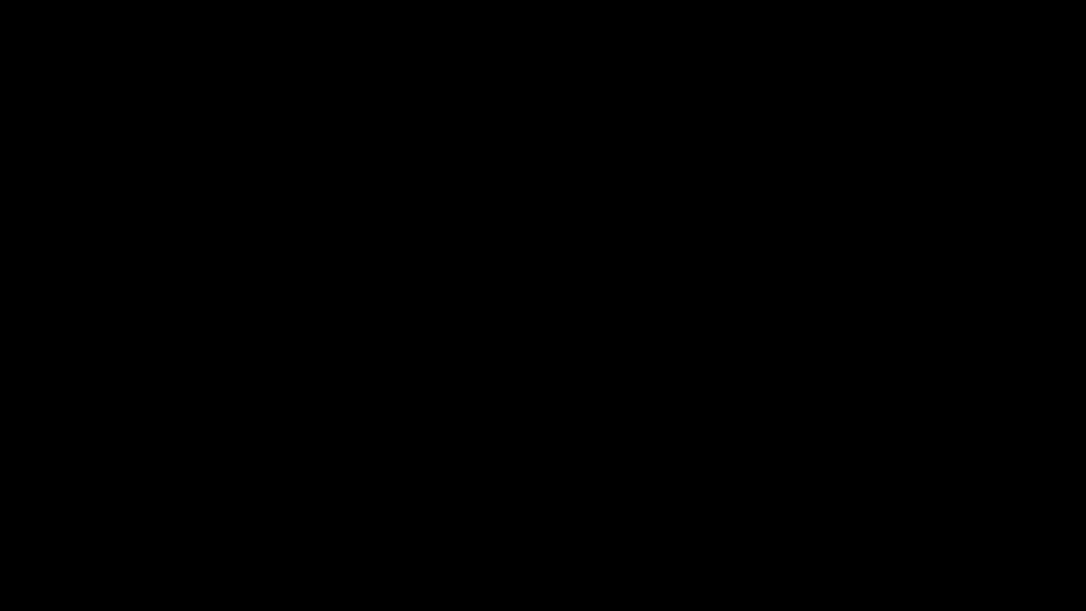